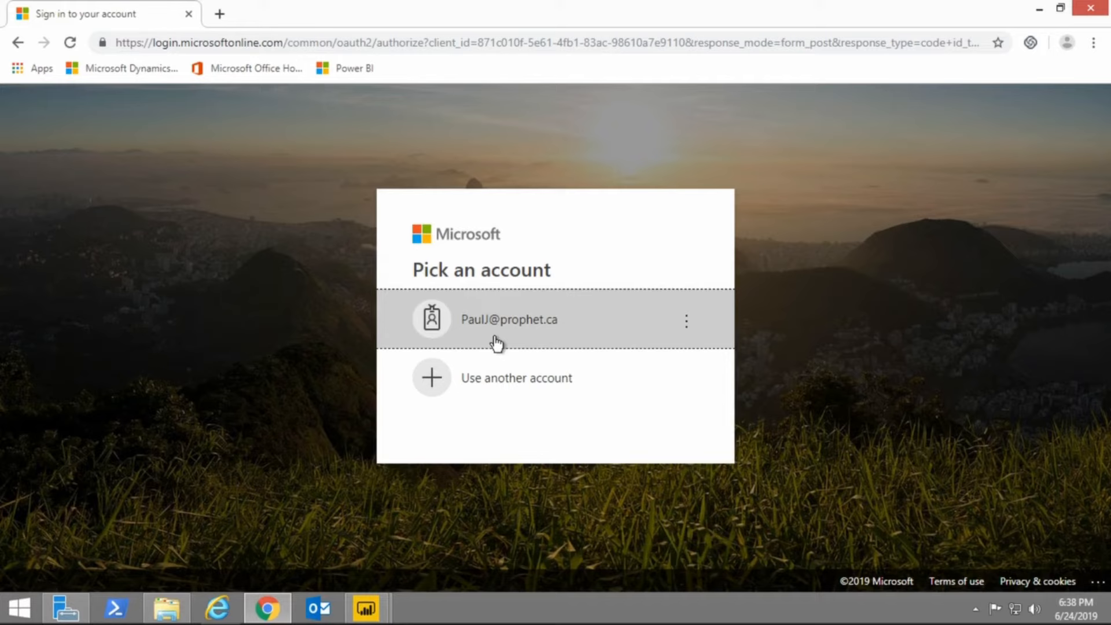
Sign in to the Power BI service with the listed Microsoft account and its password, declining to stay signed in.
click(487, 341)
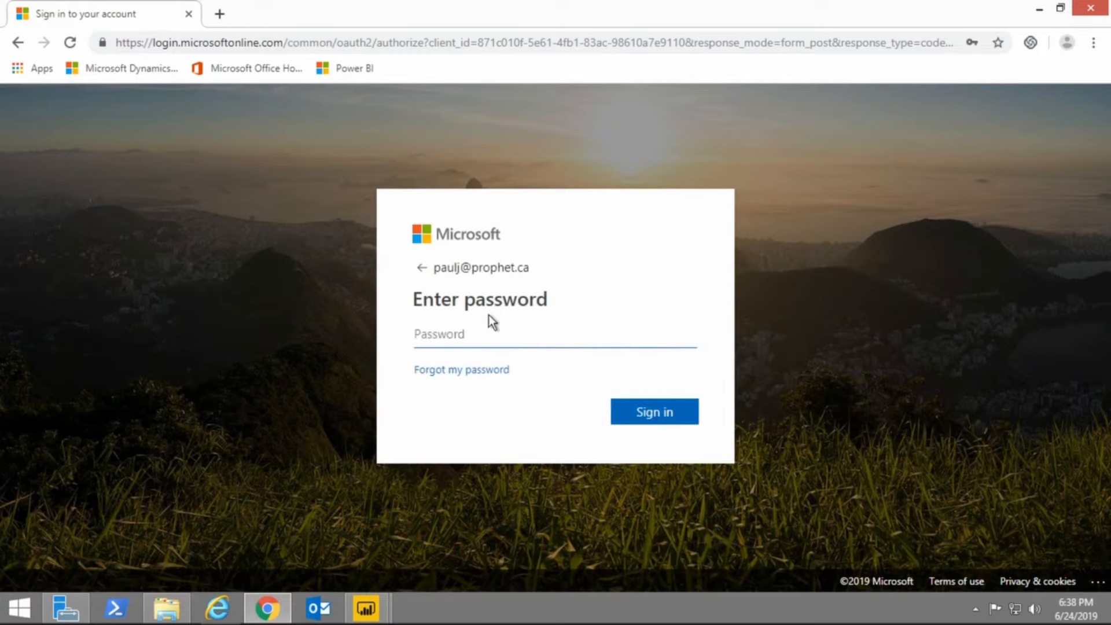
text(••••••••)
click(645, 429)
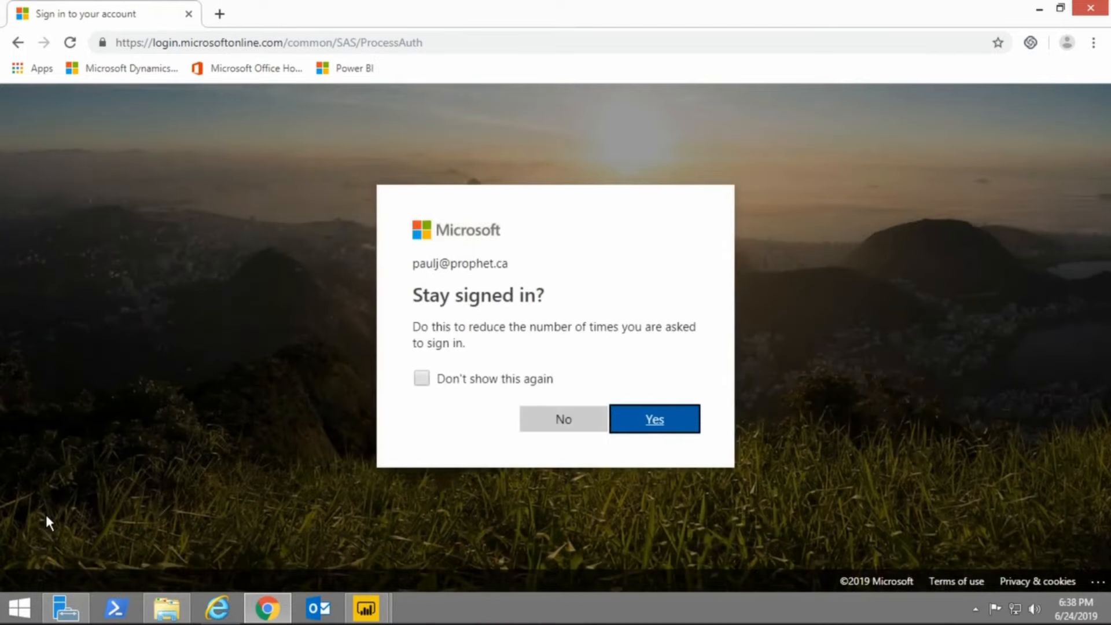
click(564, 425)
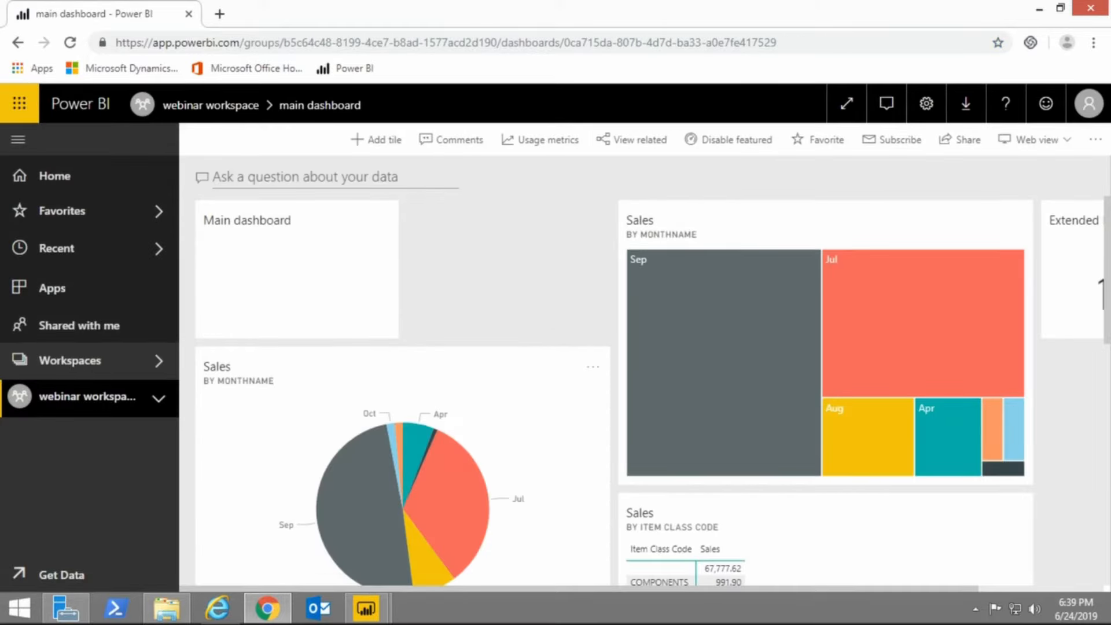
Open the Home page and look through its favorites, recents, apps, workspaces and recommended apps.
click(70, 178)
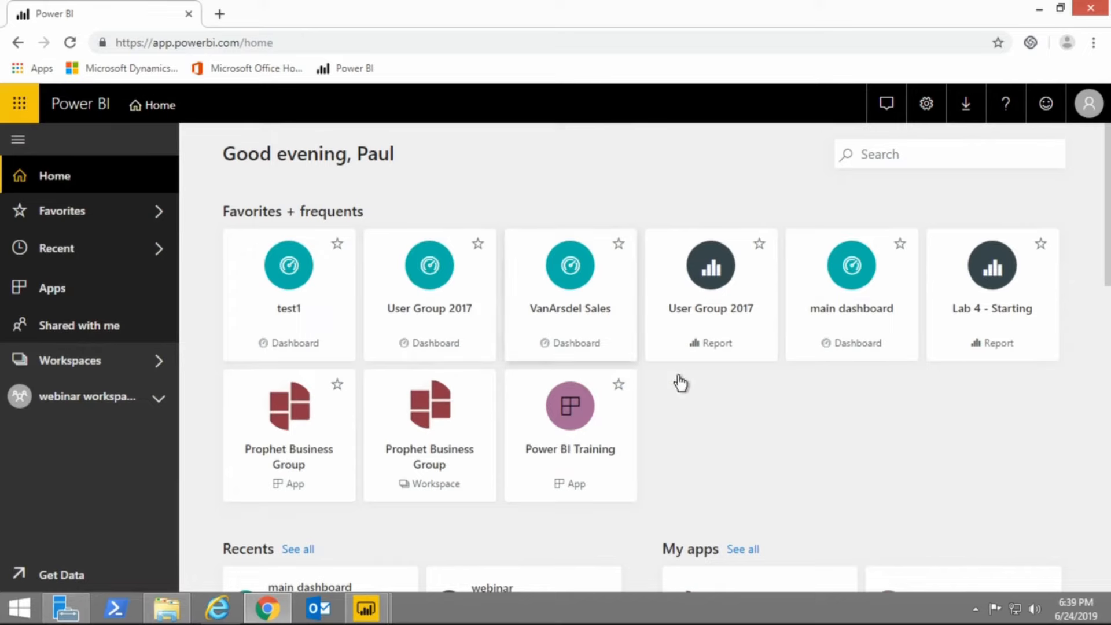
scroll(492, 423, down, 1)
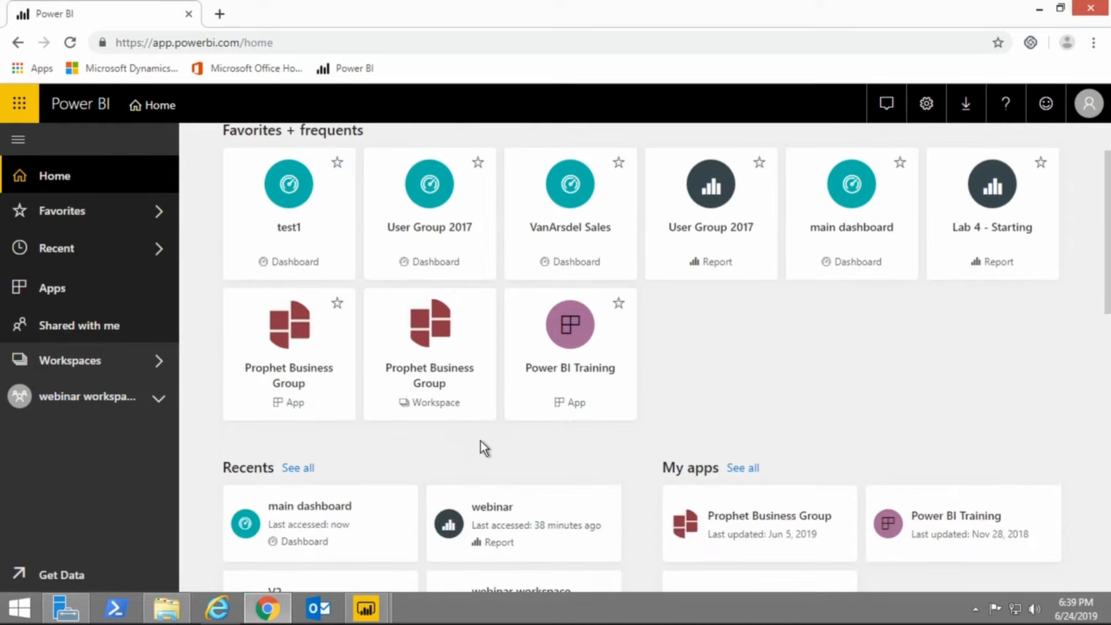
scroll(480, 440, down, 2)
scroll(467, 458, down, 2)
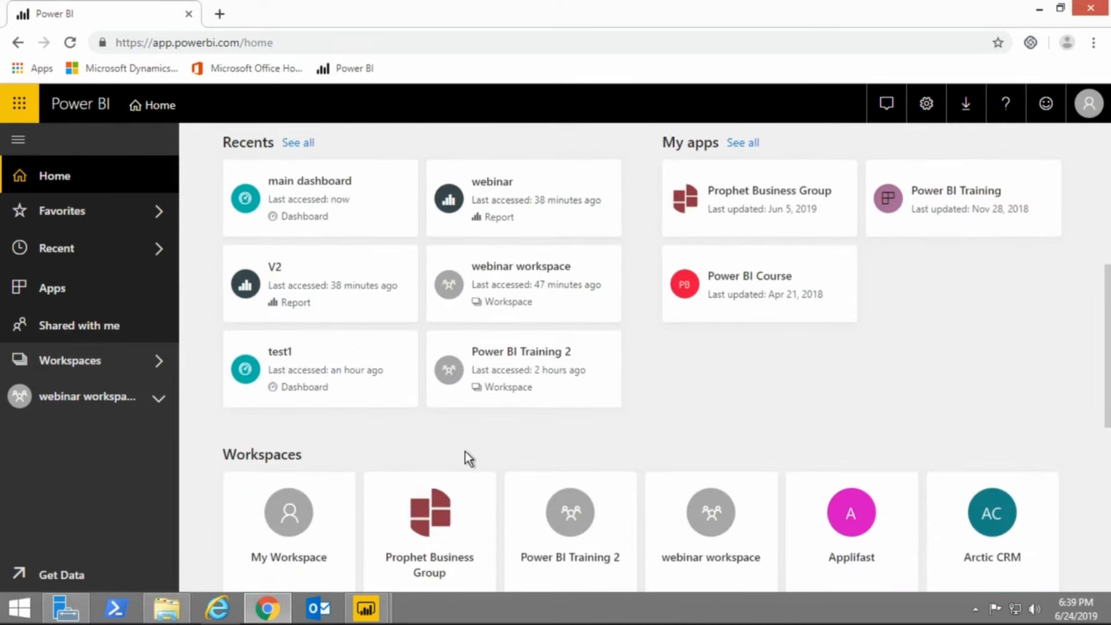
scroll(467, 457, down, 3)
scroll(467, 459, down, 5)
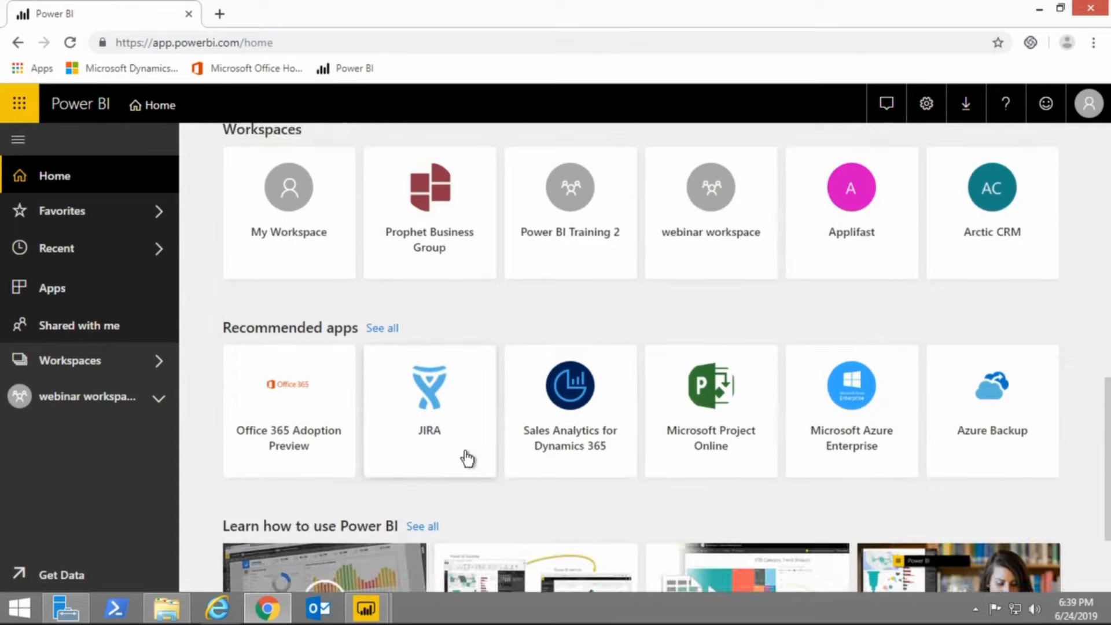
scroll(463, 463, up, 4)
scroll(461, 465, up, 10)
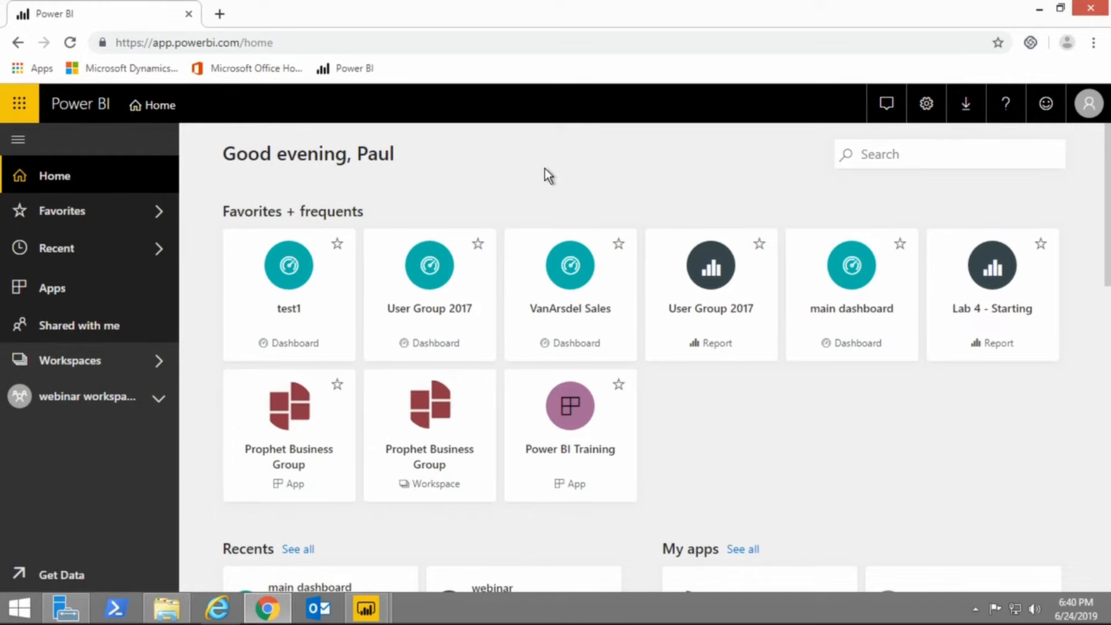
Switch to the webinar report in Power BI Desktop and display Page 1.
mouse_move(364, 620)
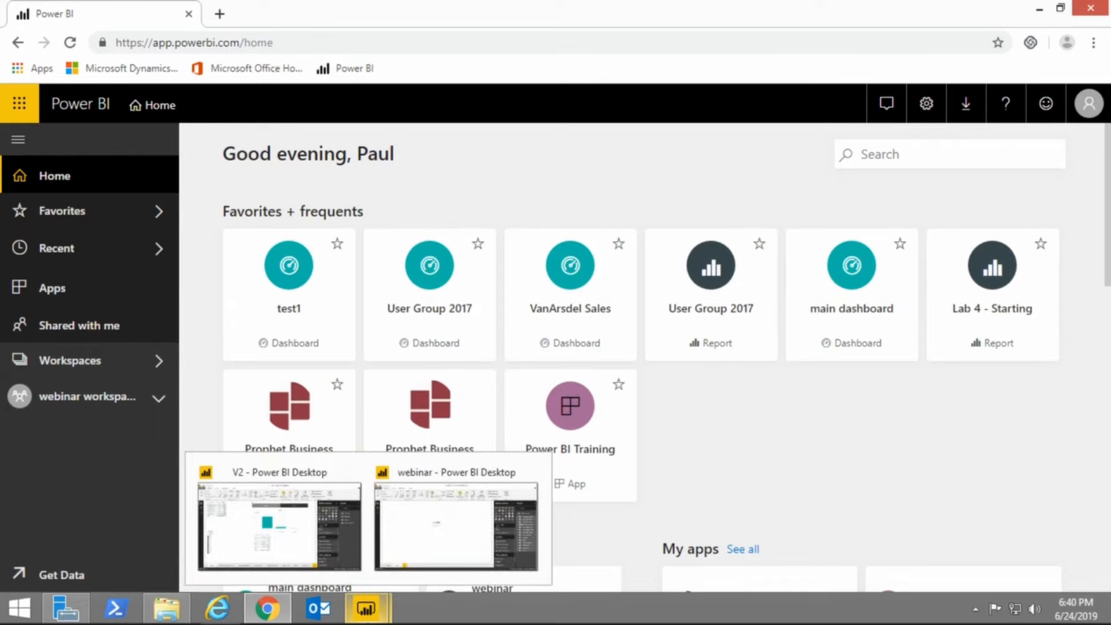
mouse_move(411, 562)
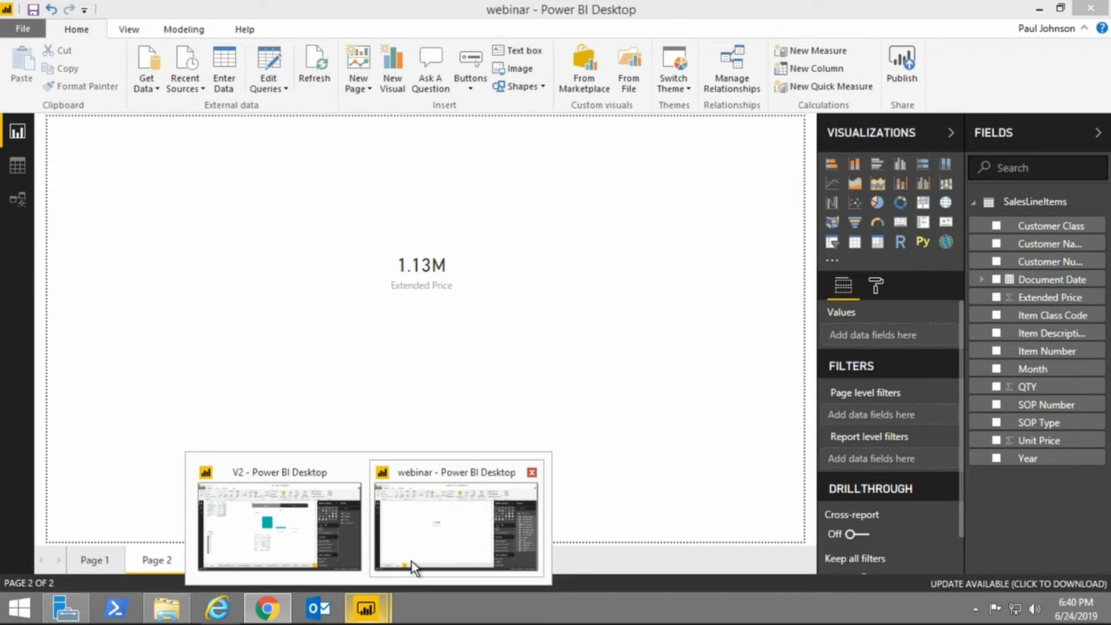
click(411, 561)
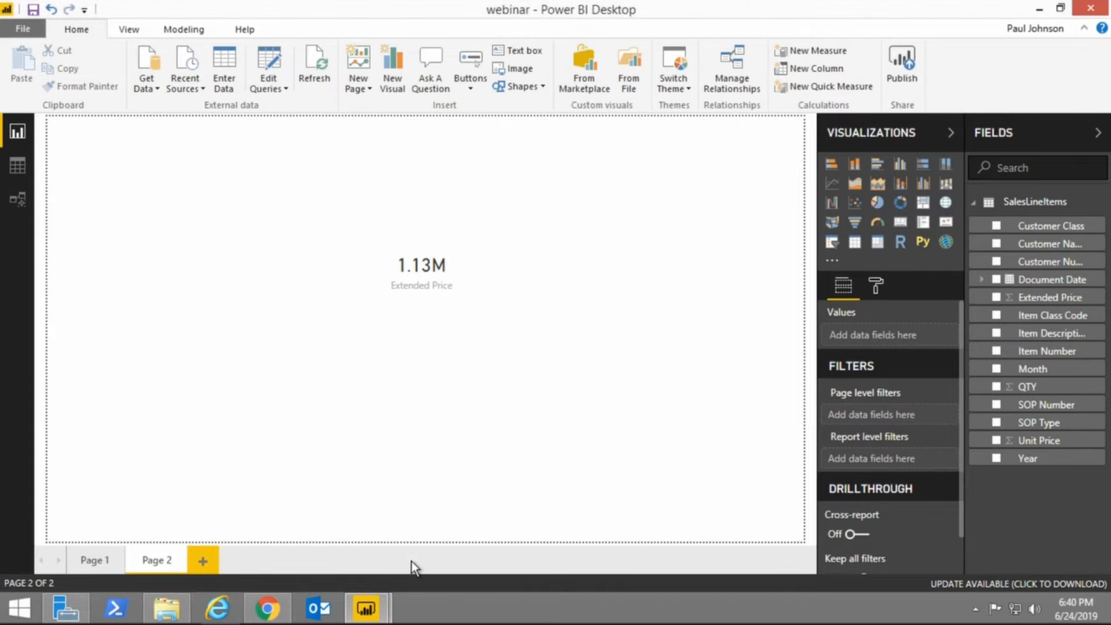
click(90, 560)
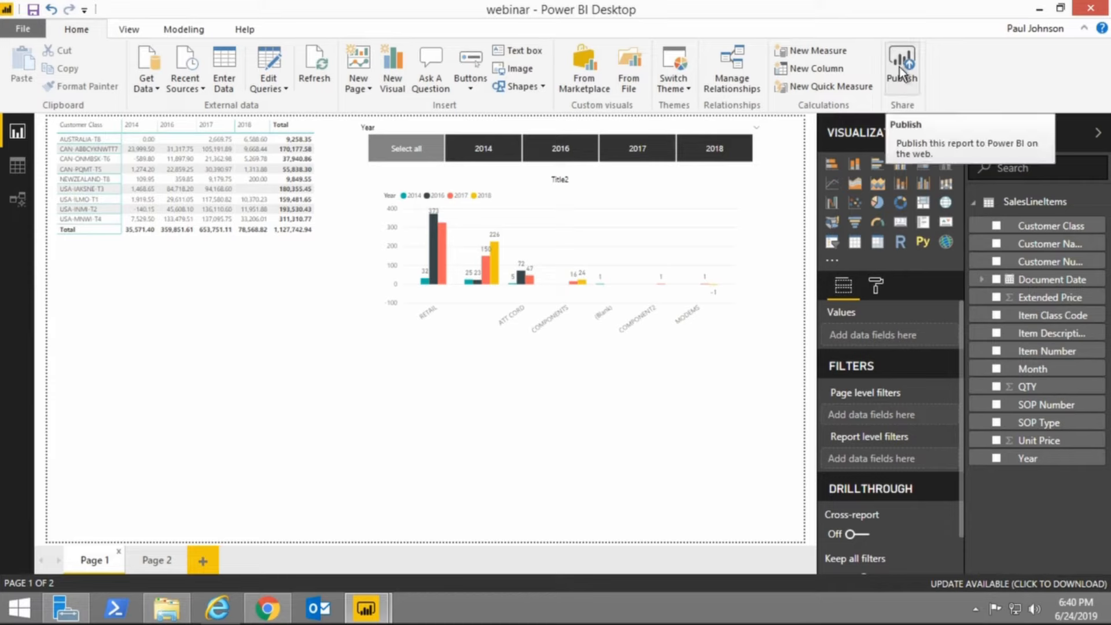
Check the signed-in account and publish the webinar report to the webinar workspace, replacing the existing dataset.
click(1026, 29)
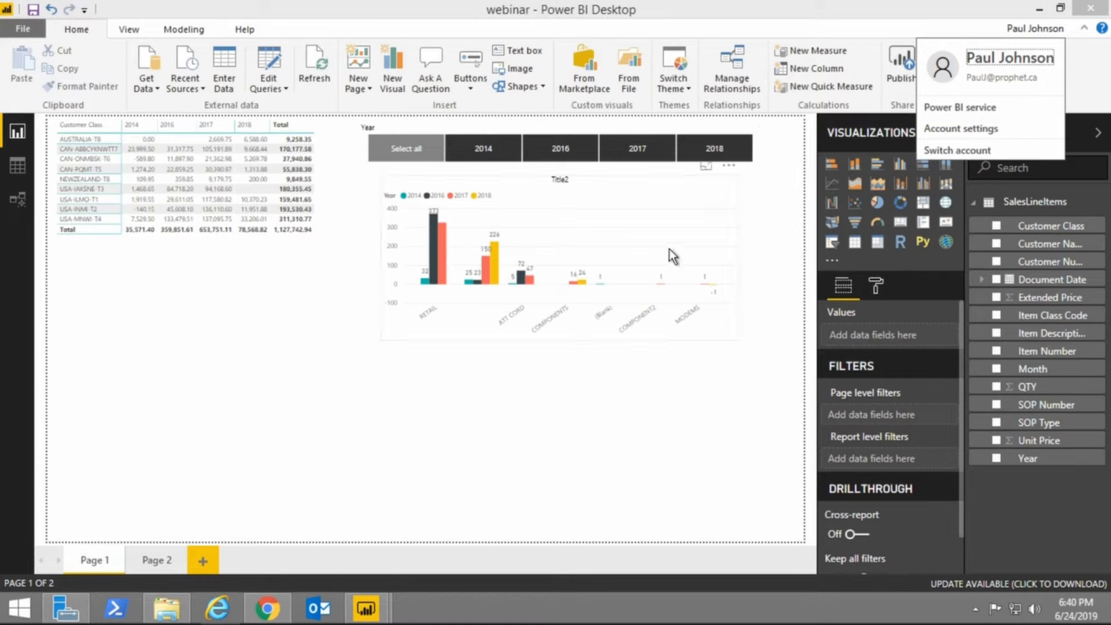
click(506, 463)
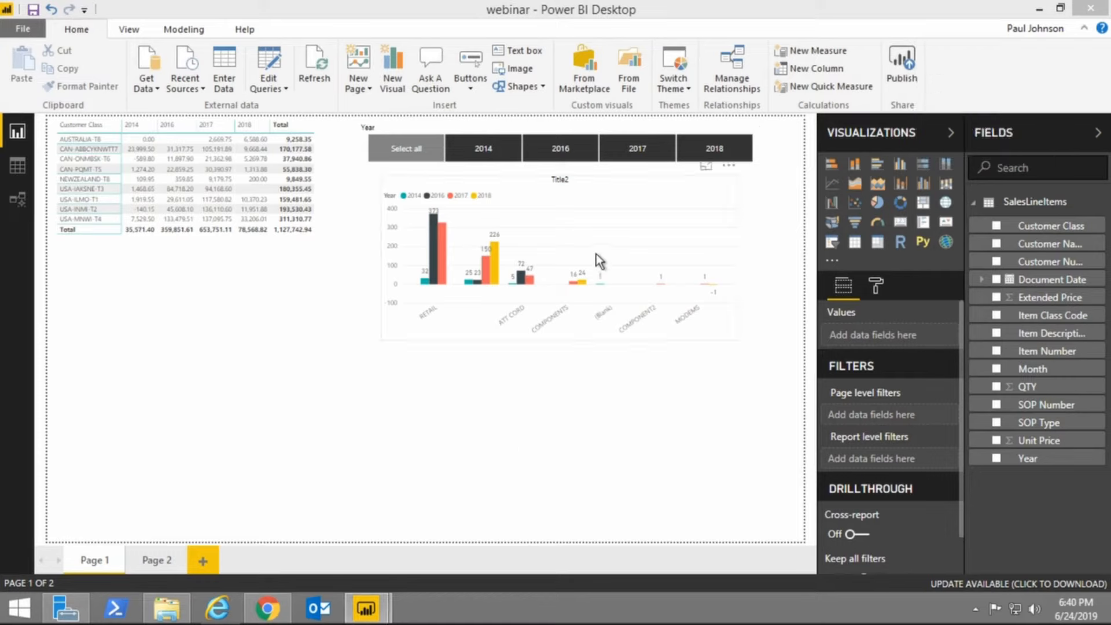
click(904, 81)
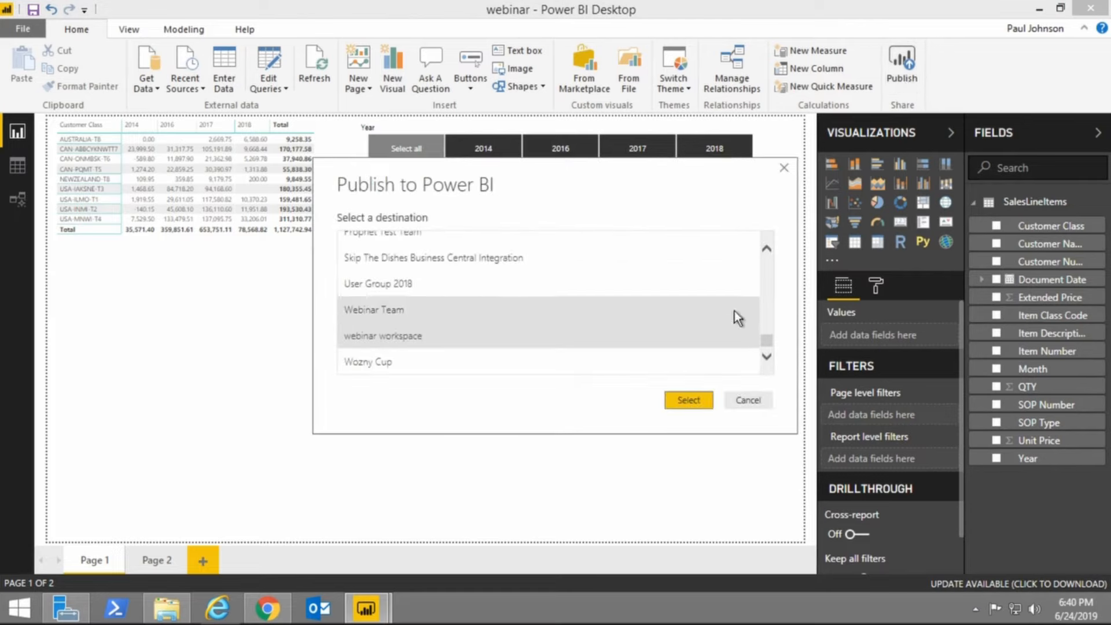
mouse_move(762, 345)
mouse_down()
mouse_move(776, 252)
mouse_move(775, 352)
mouse_up()
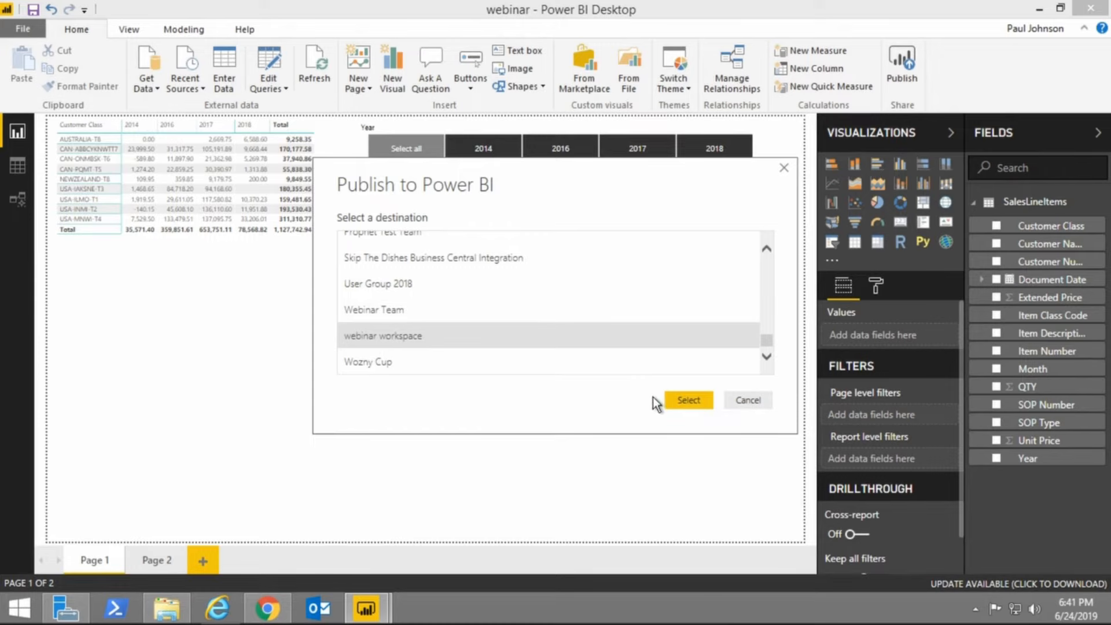
click(683, 399)
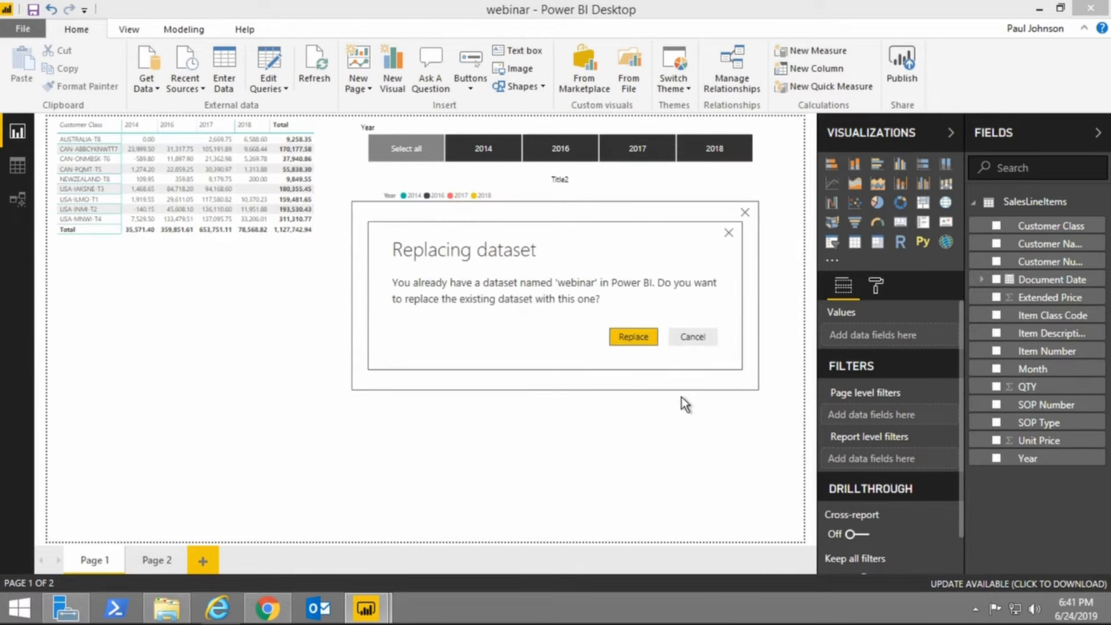
click(643, 335)
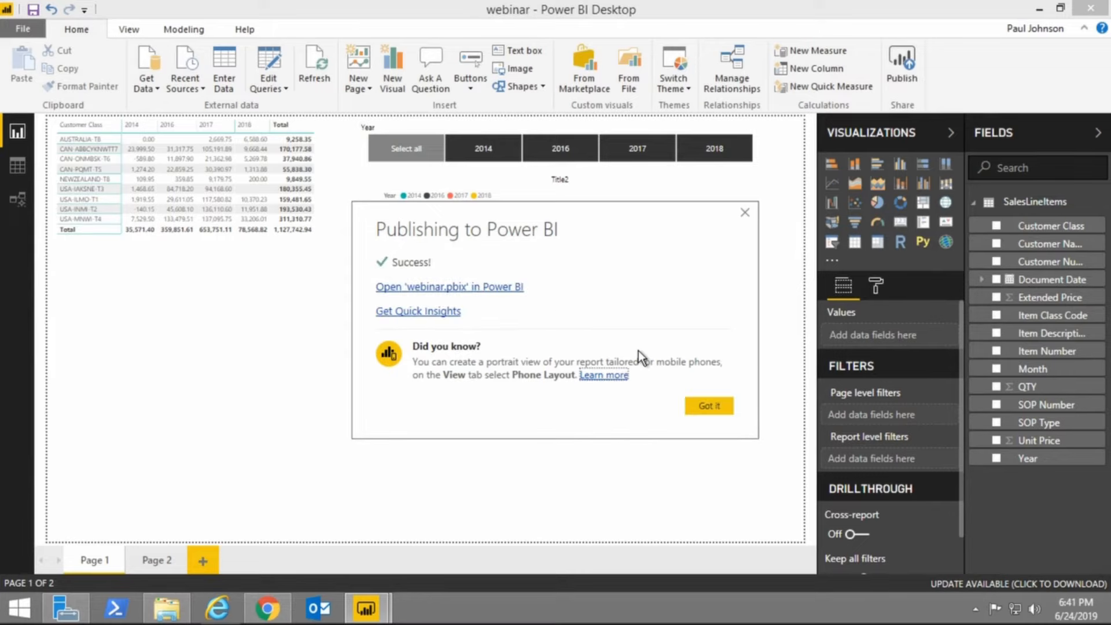
click(713, 405)
Switch back to the Power BI service in Chrome and open the webinar workspace.
mouse_move(268, 616)
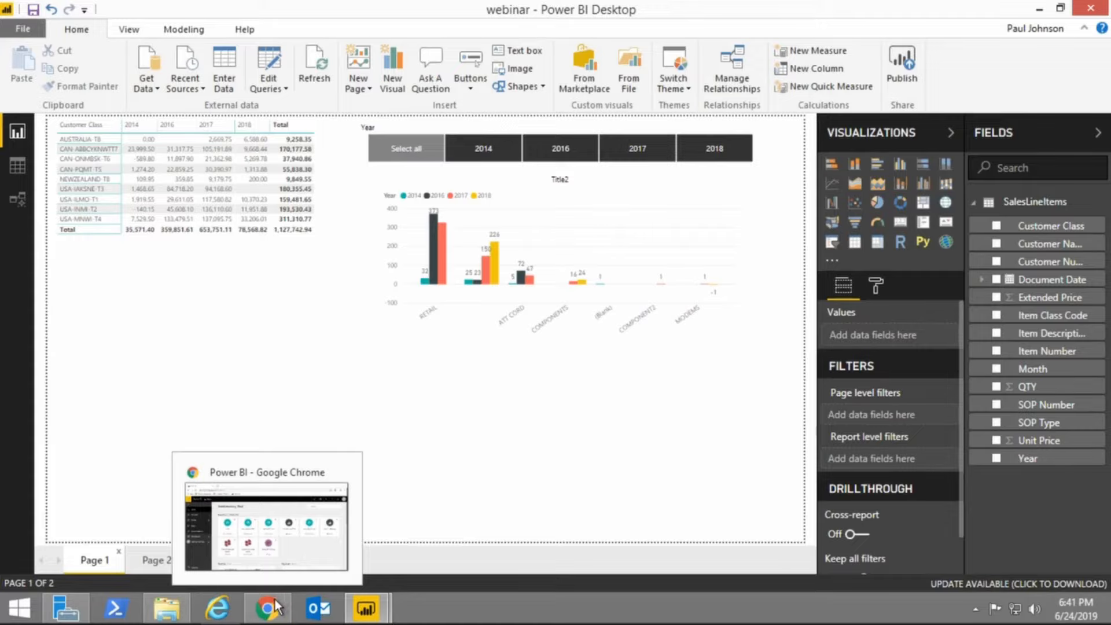
click(279, 599)
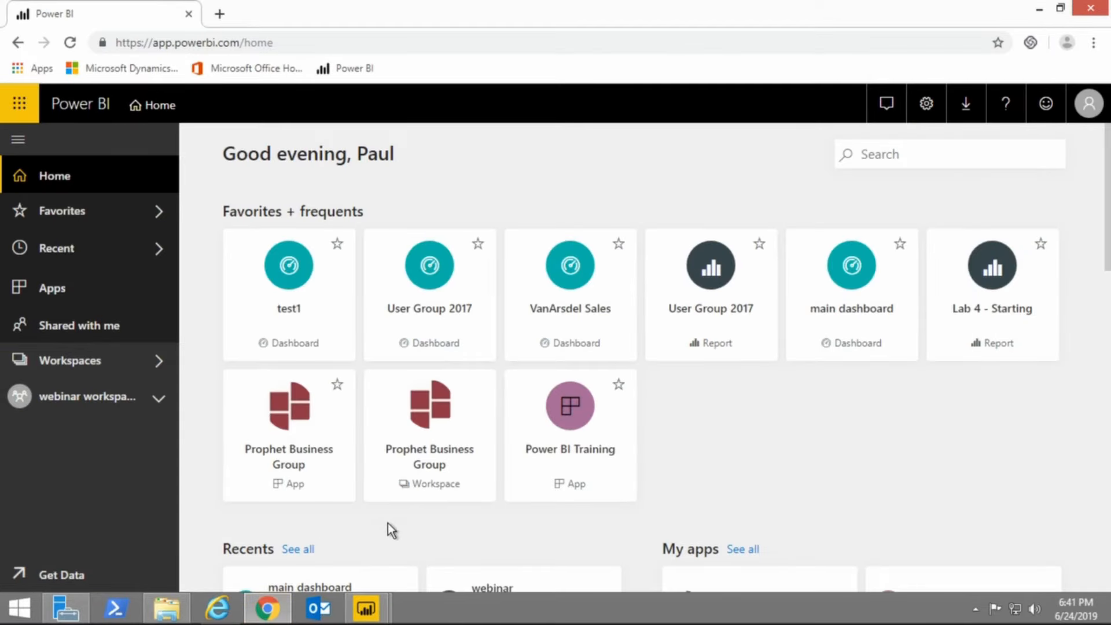
click(78, 406)
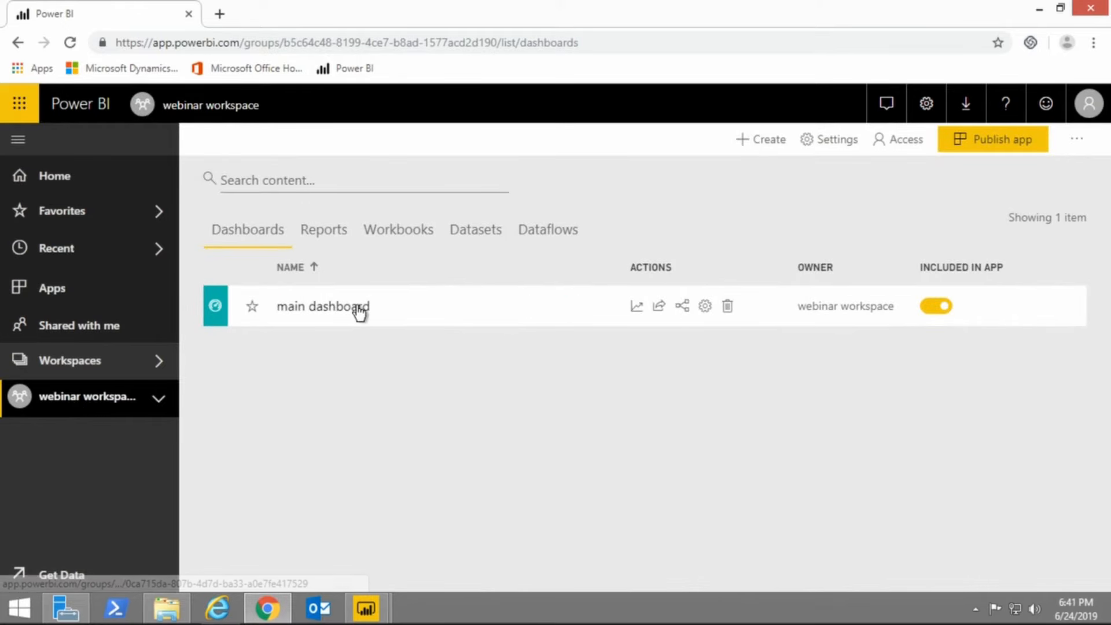
Expand the webinar workspace's contents and review its dashboards, reports, workbooks, datasets and dataflows.
click(157, 399)
scroll(137, 487, down, 1)
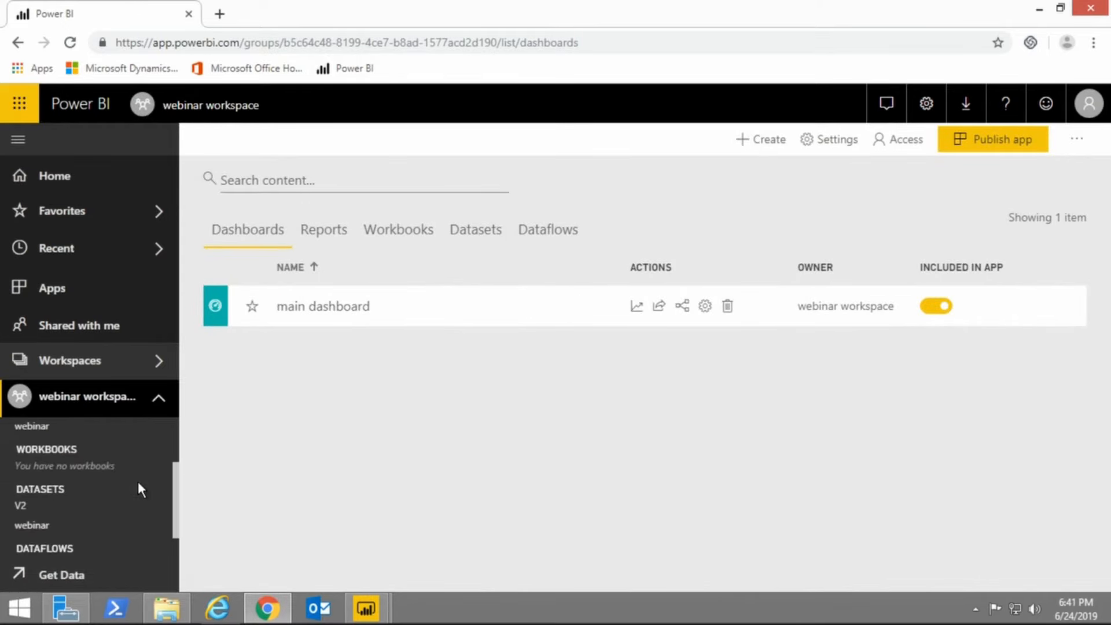
scroll(137, 478, up, 1)
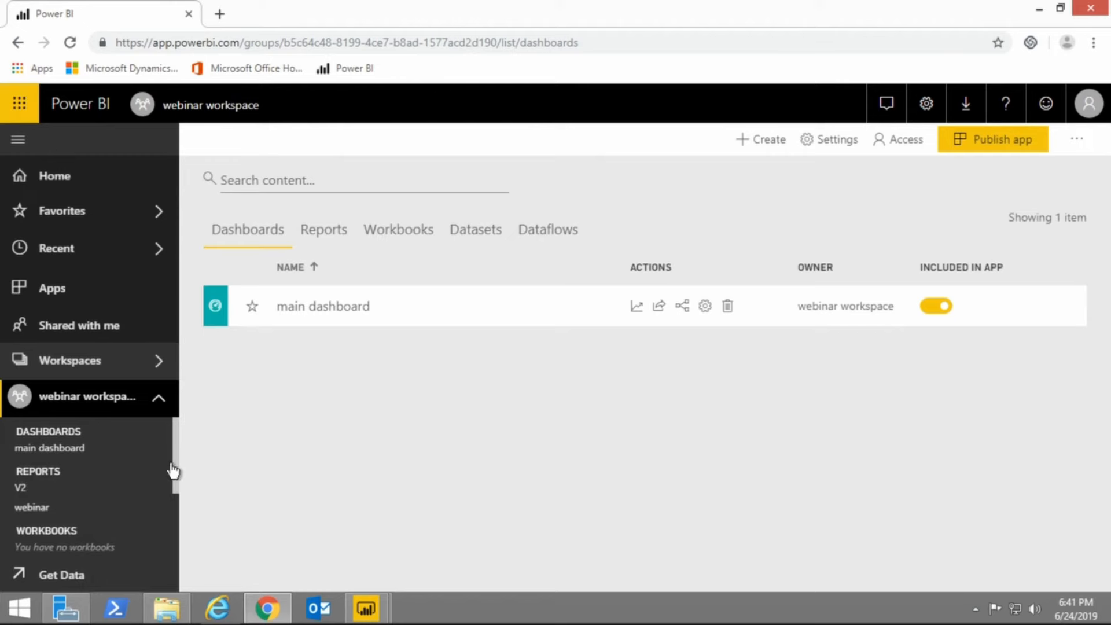
drag(175, 464, 175, 477)
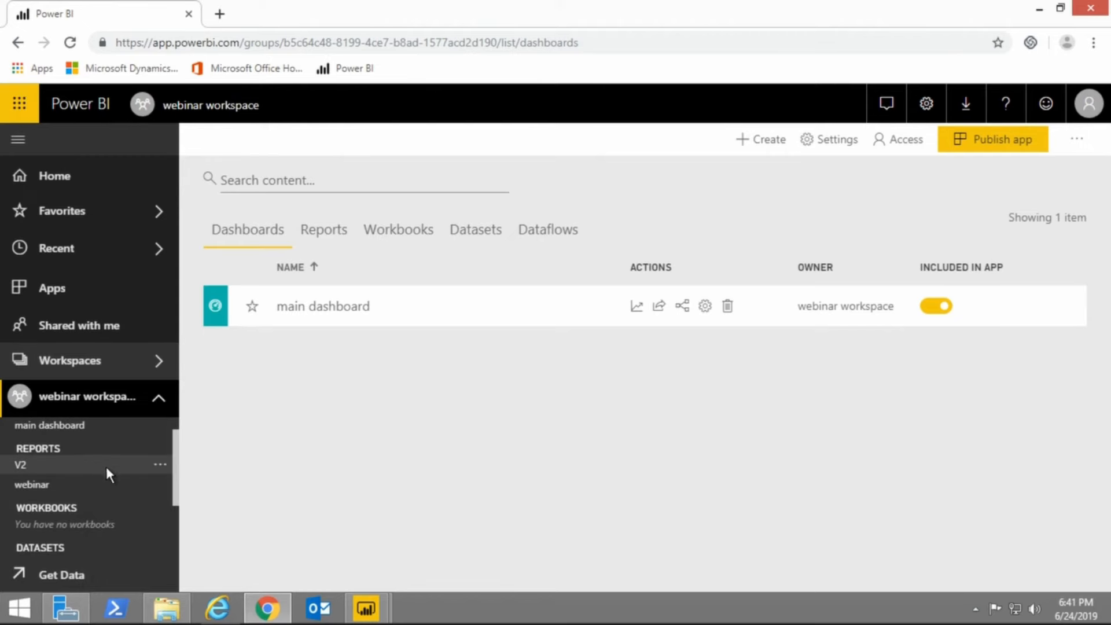
scroll(71, 486, down, 2)
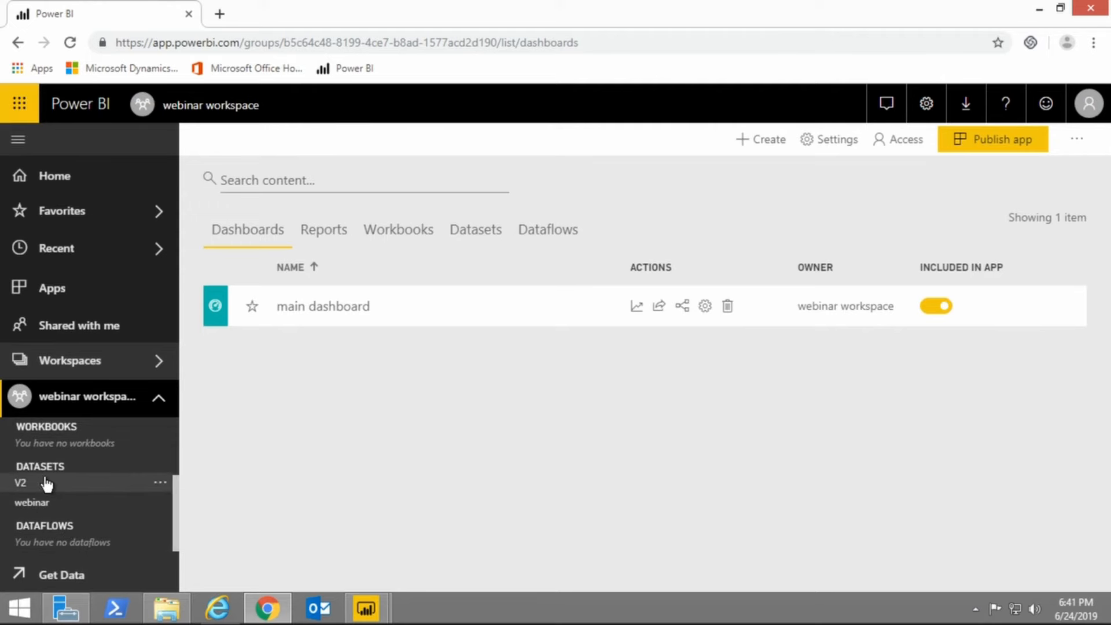
scroll(49, 492, up, 2)
scroll(58, 463, up, 2)
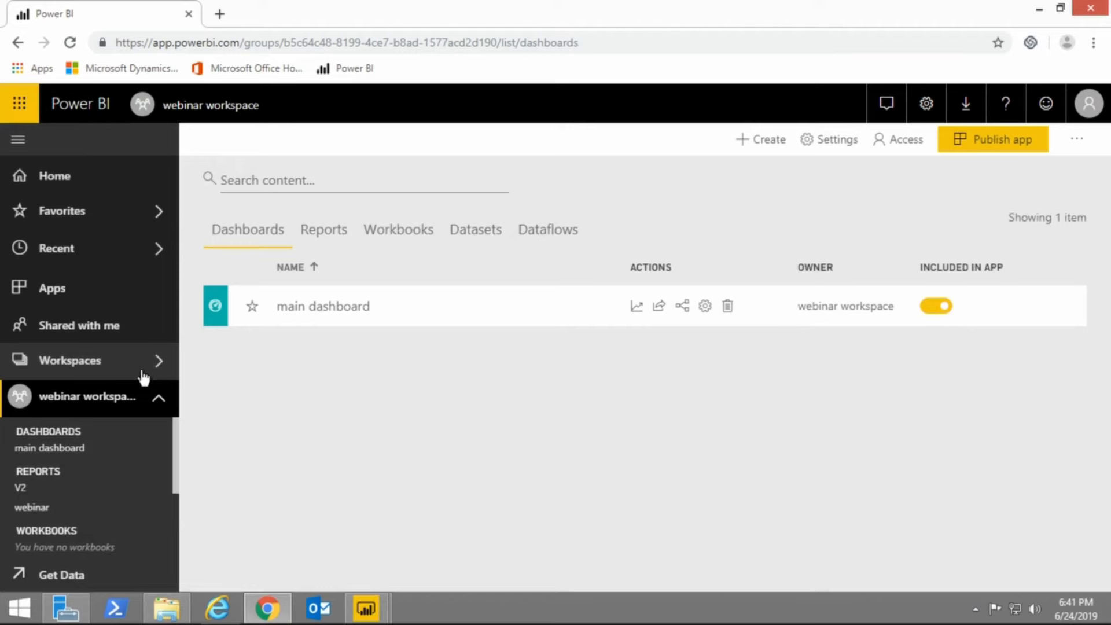
Review the name, description and advanced options for creating an app workspace, and cancel without creating one.
click(106, 369)
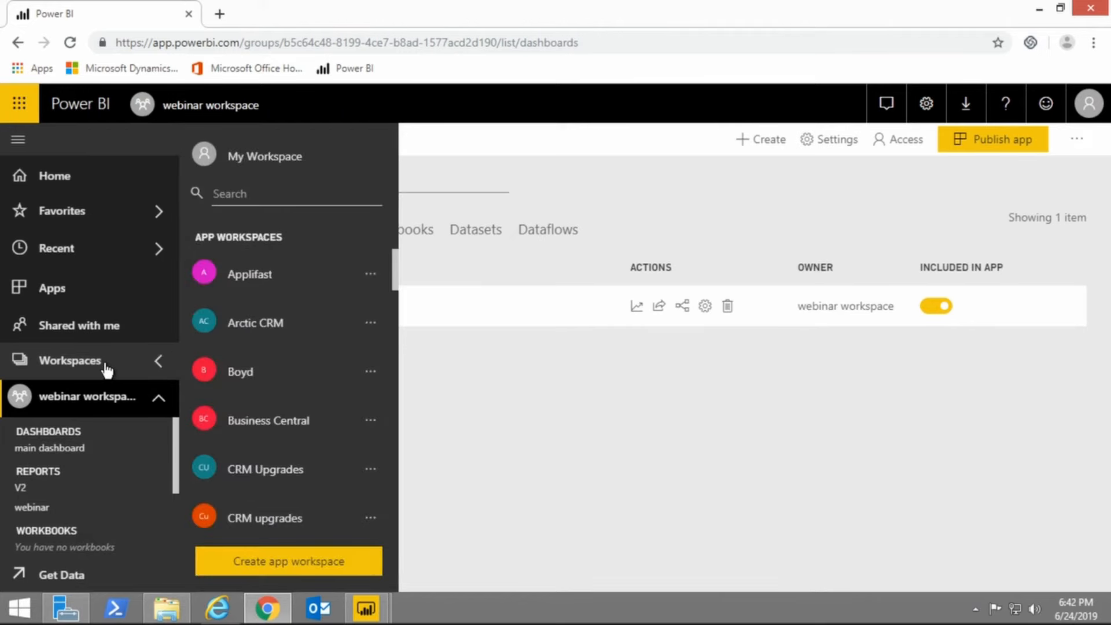
click(268, 573)
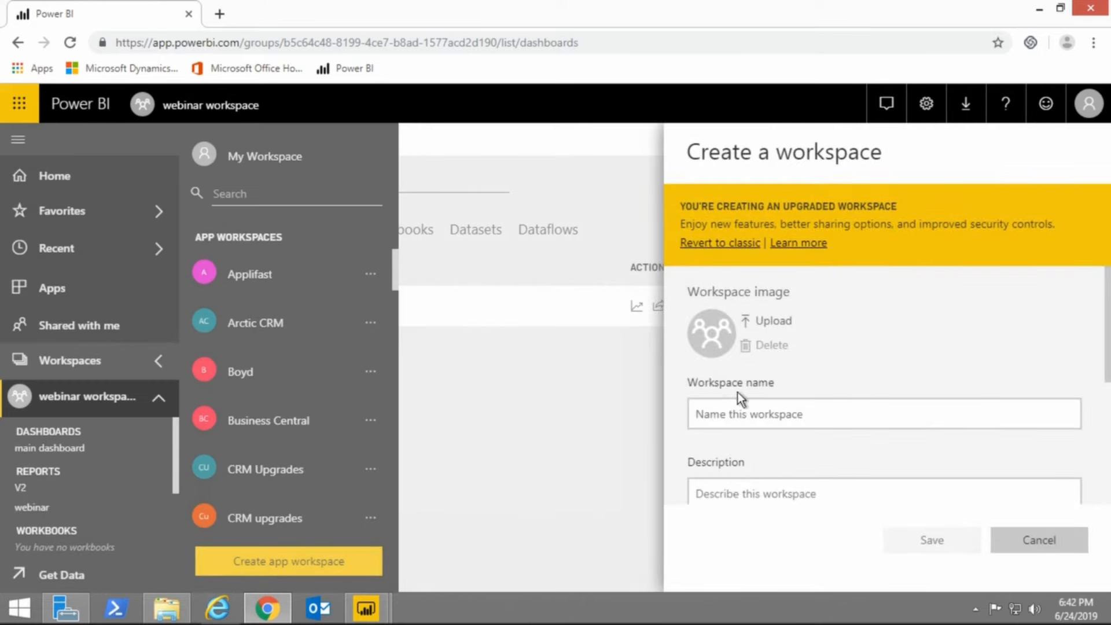
click(748, 414)
scroll(733, 445, down, 1)
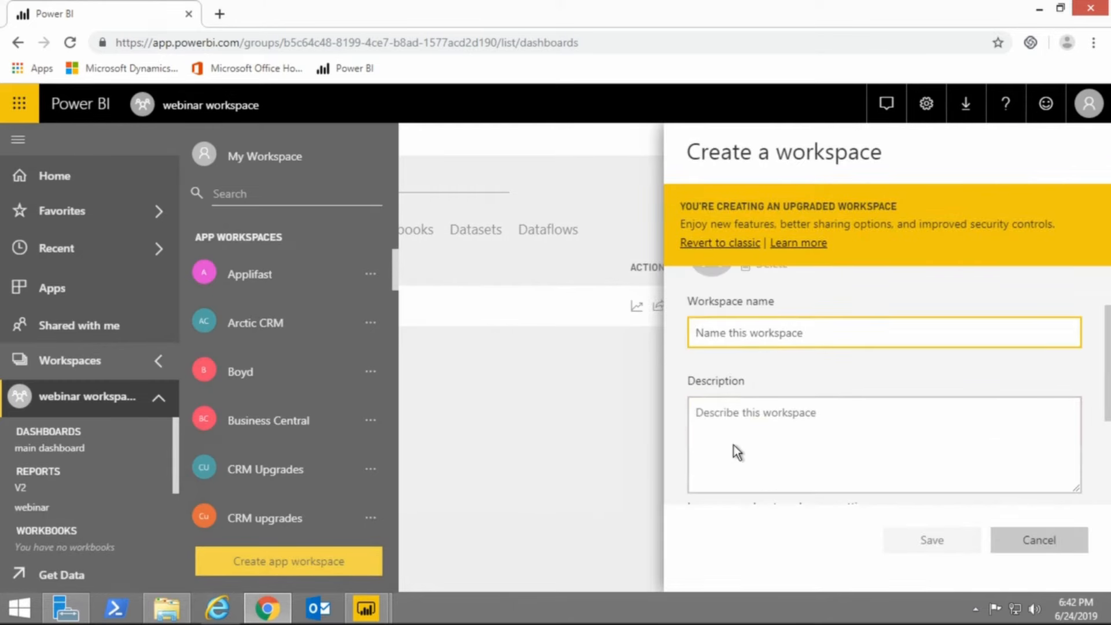
scroll(733, 424, down, 2)
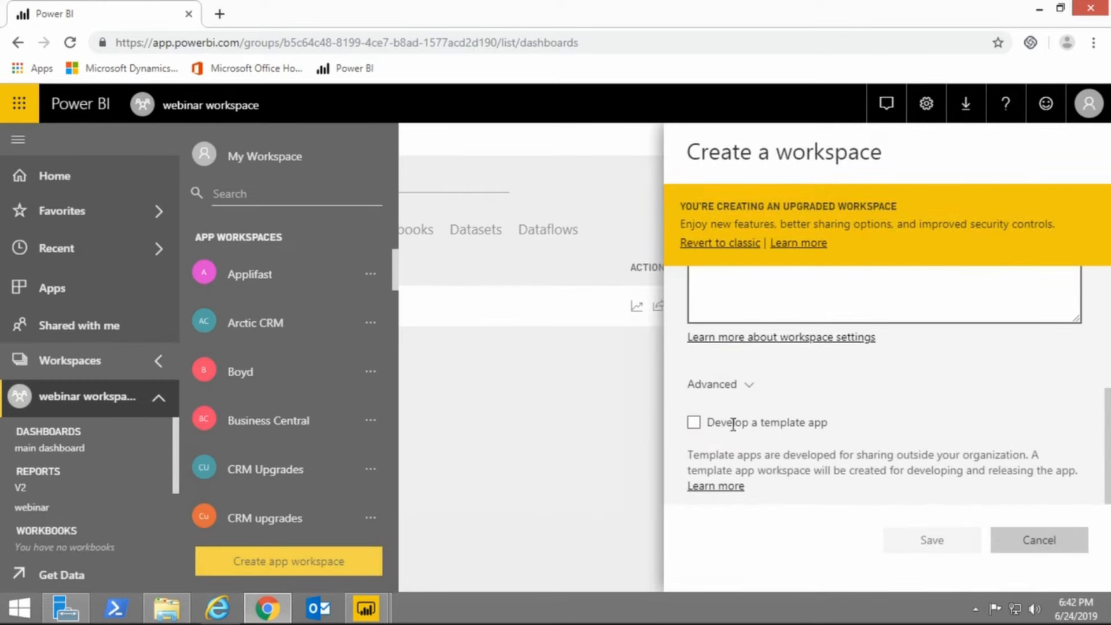
scroll(753, 457, up, 2)
click(1032, 538)
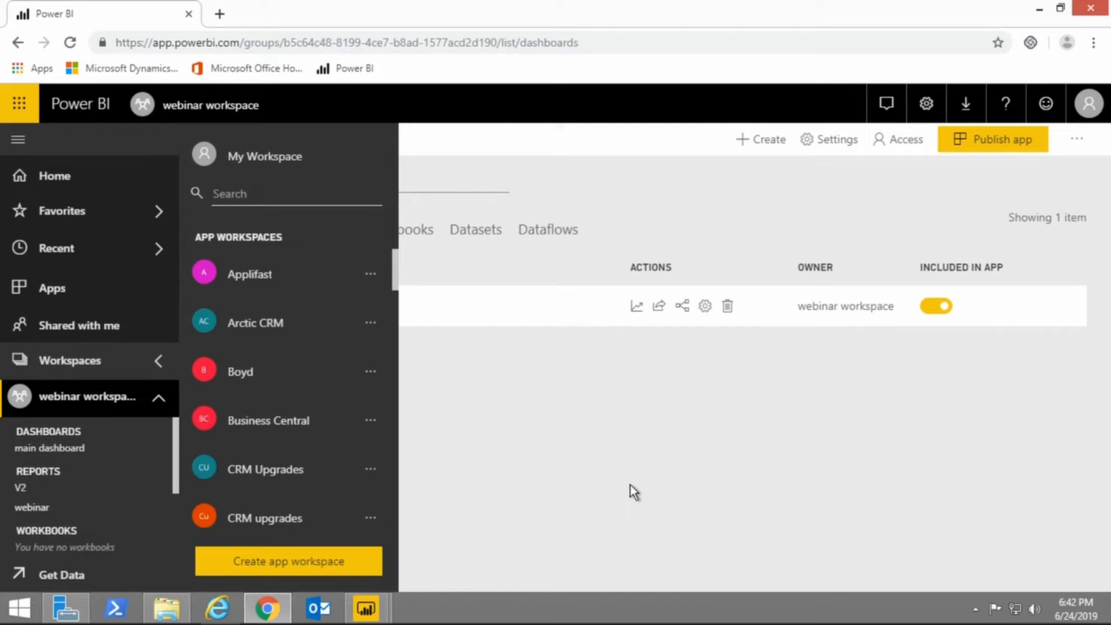
click(654, 465)
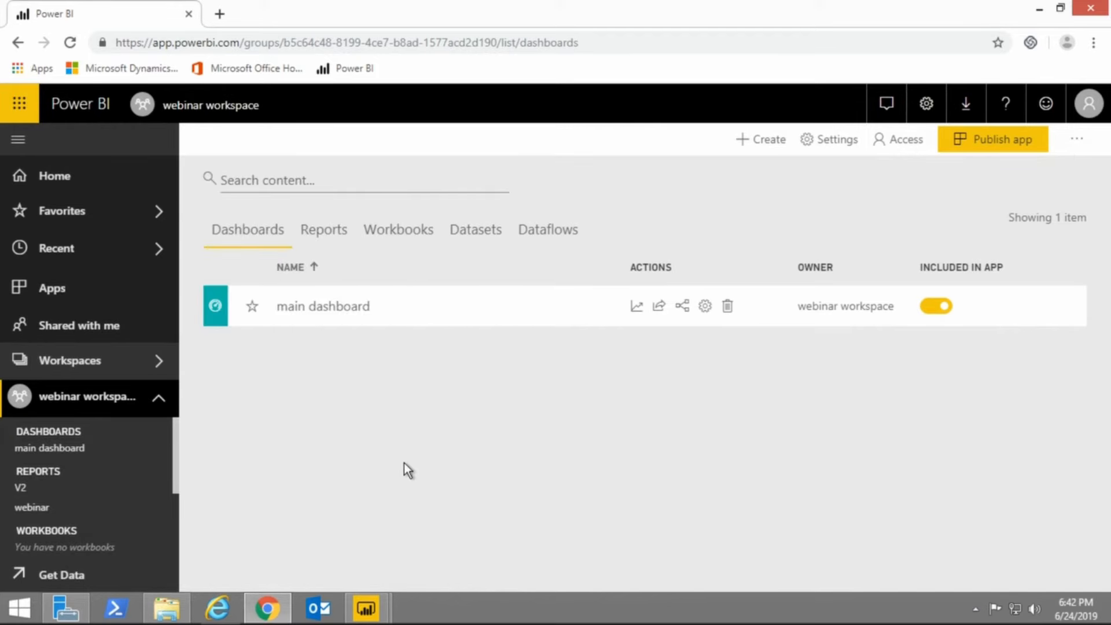
Review the webinar workspace's access list and the Admin, Member and Contributor roles available for adding people.
click(1077, 141)
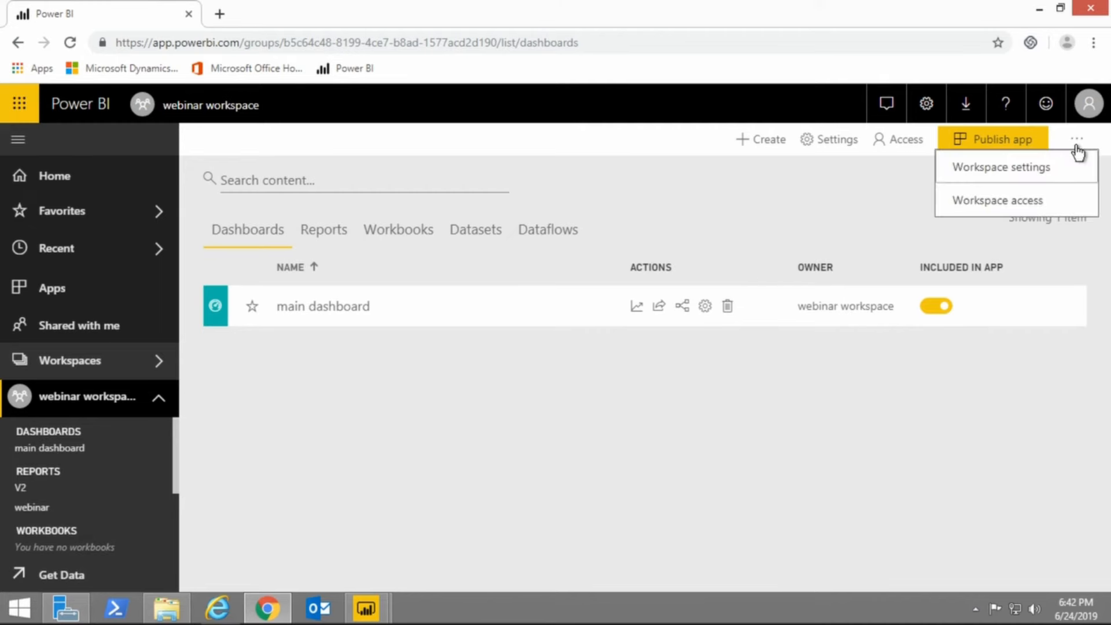
click(1031, 203)
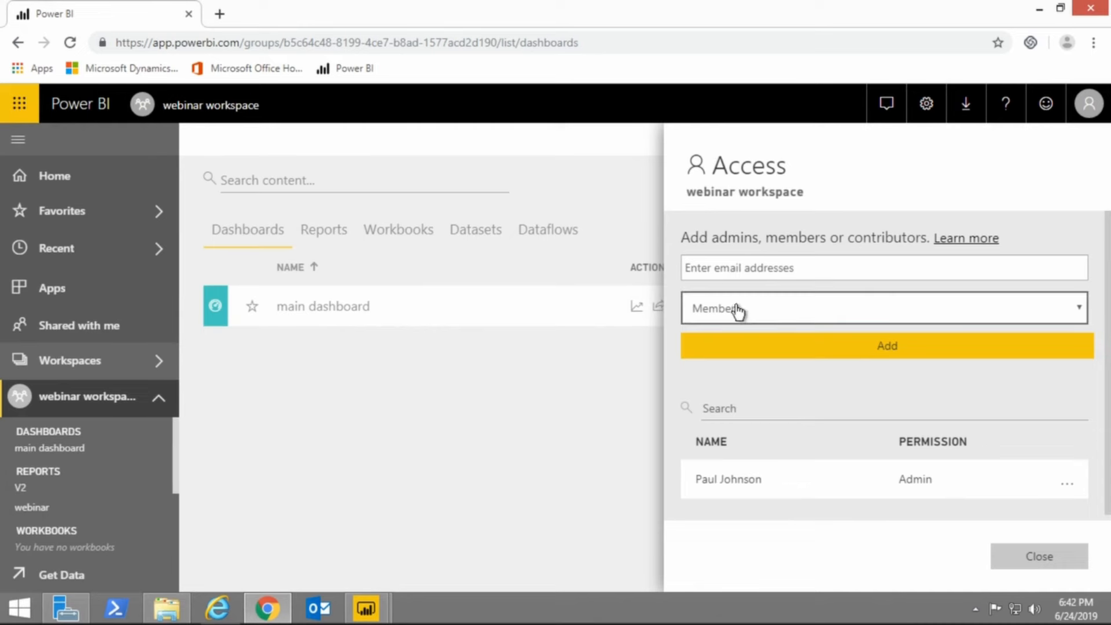
click(753, 317)
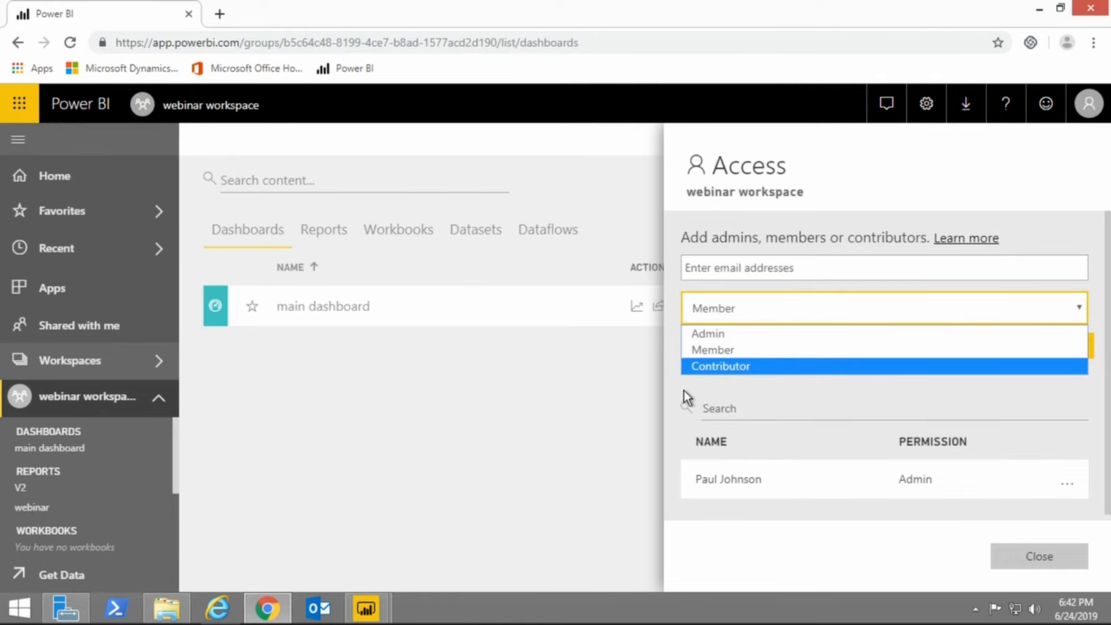
click(498, 430)
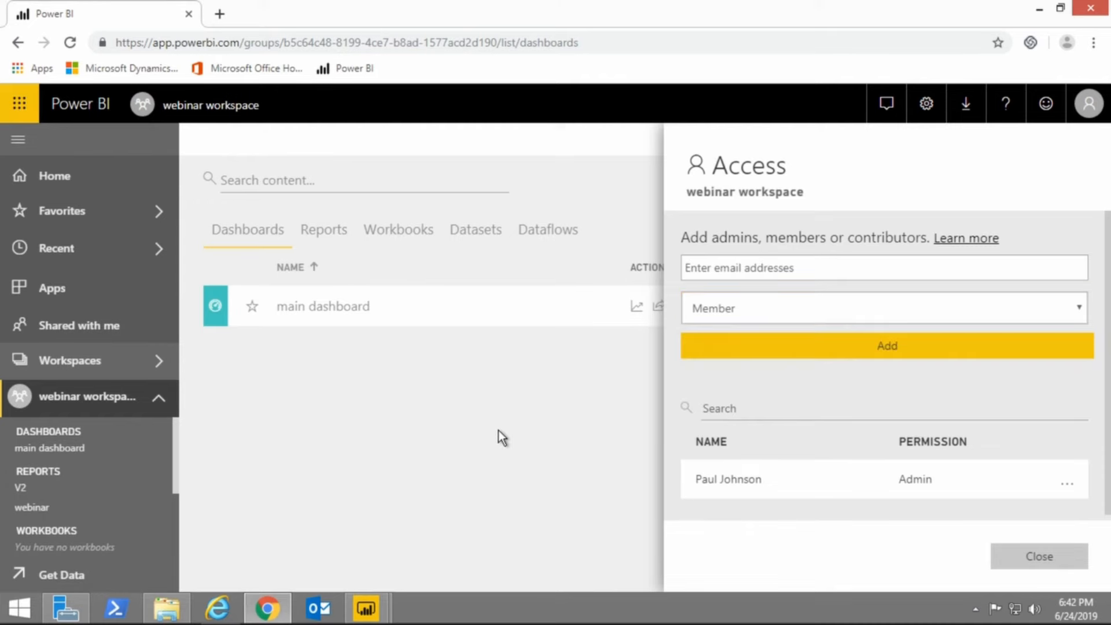
click(498, 430)
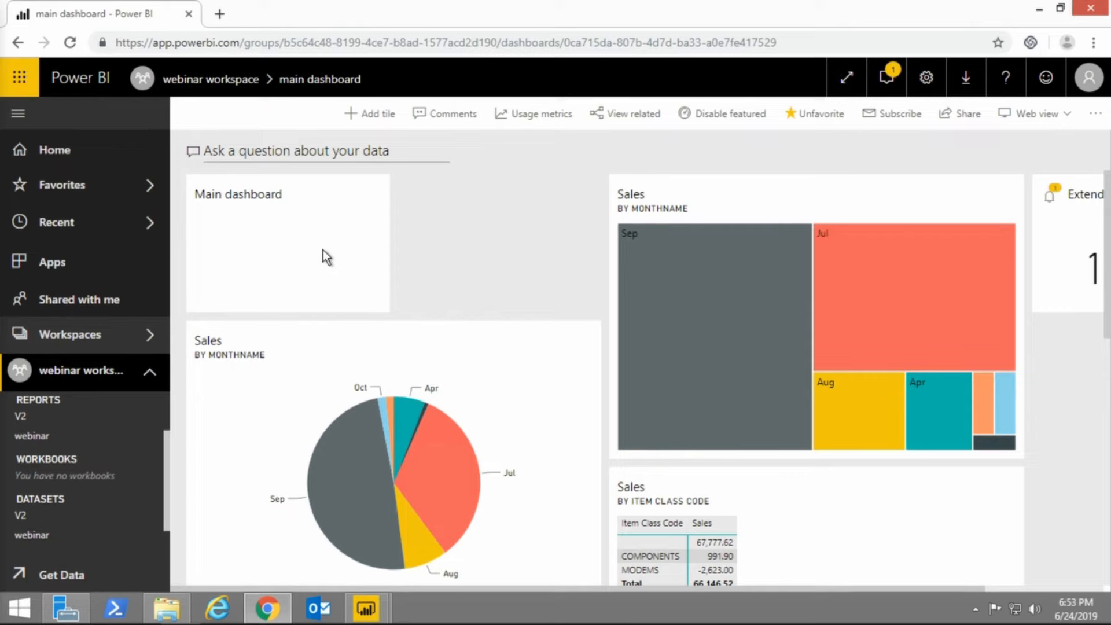
Open the V2 report and view its Hierarchical Axis and Filter To N pages.
click(22, 418)
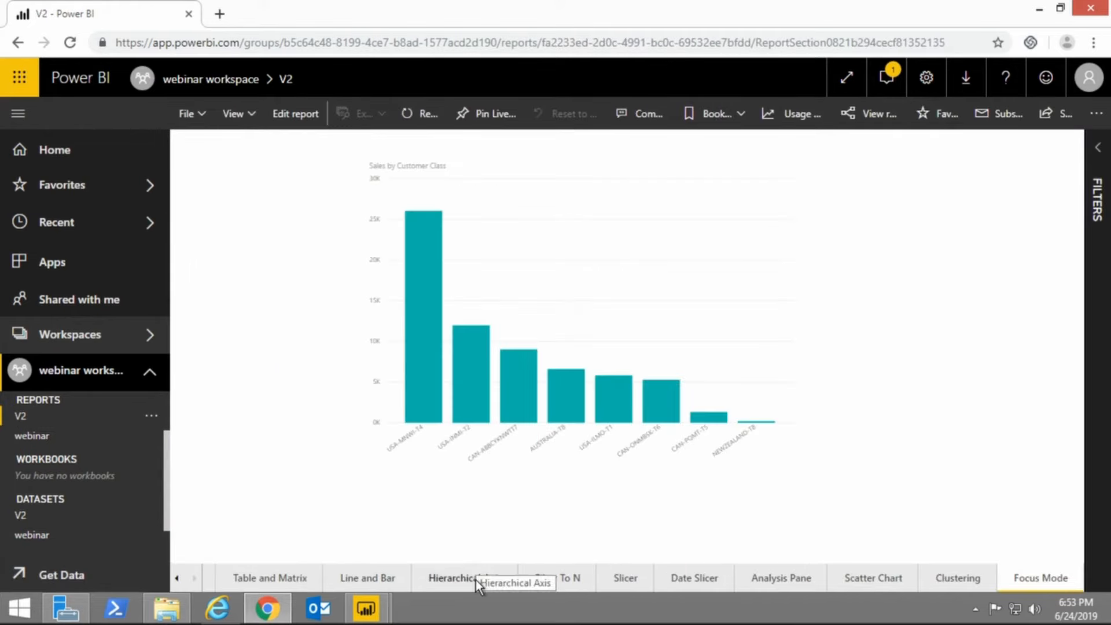
click(476, 580)
click(561, 579)
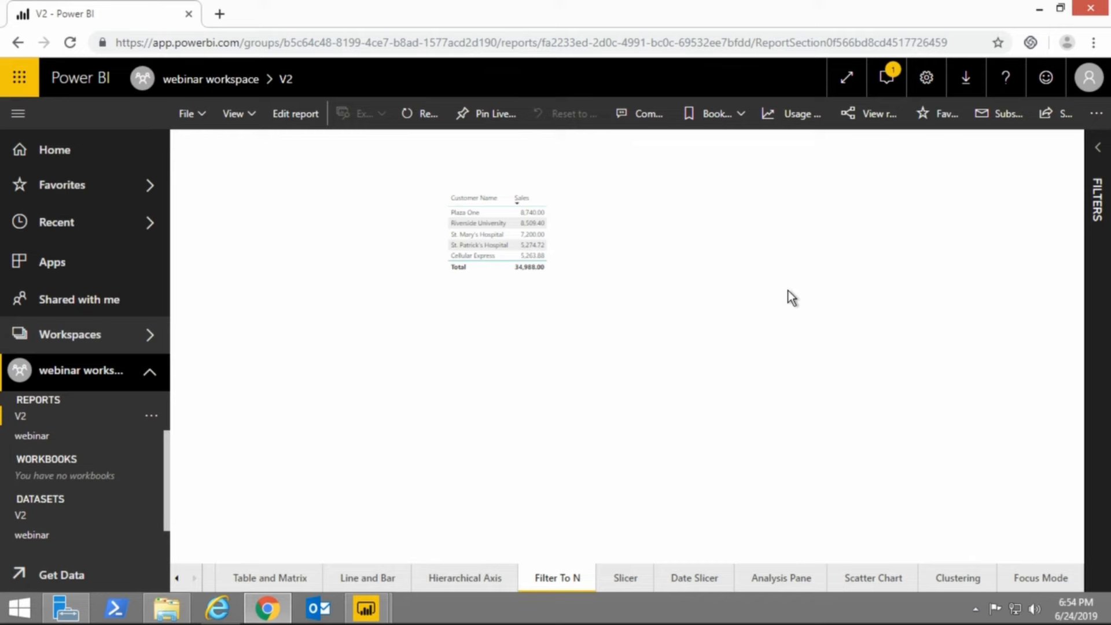
Inspect the fields of the webinar and V2 datasets, and return to the main dashboard.
click(32, 535)
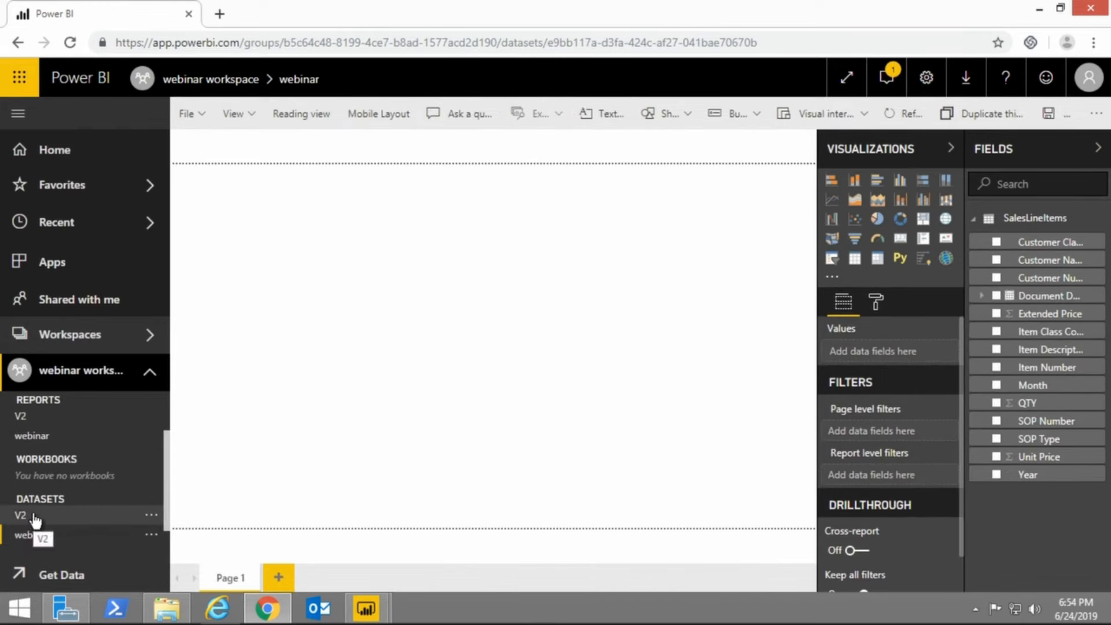
click(35, 520)
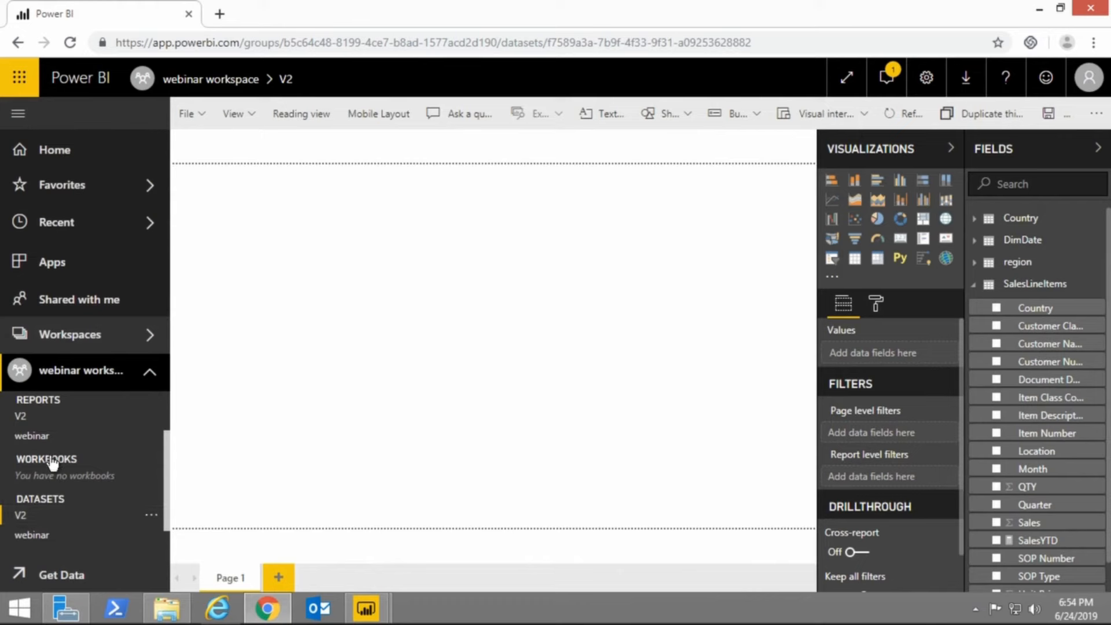
scroll(49, 465, up, 2)
click(48, 425)
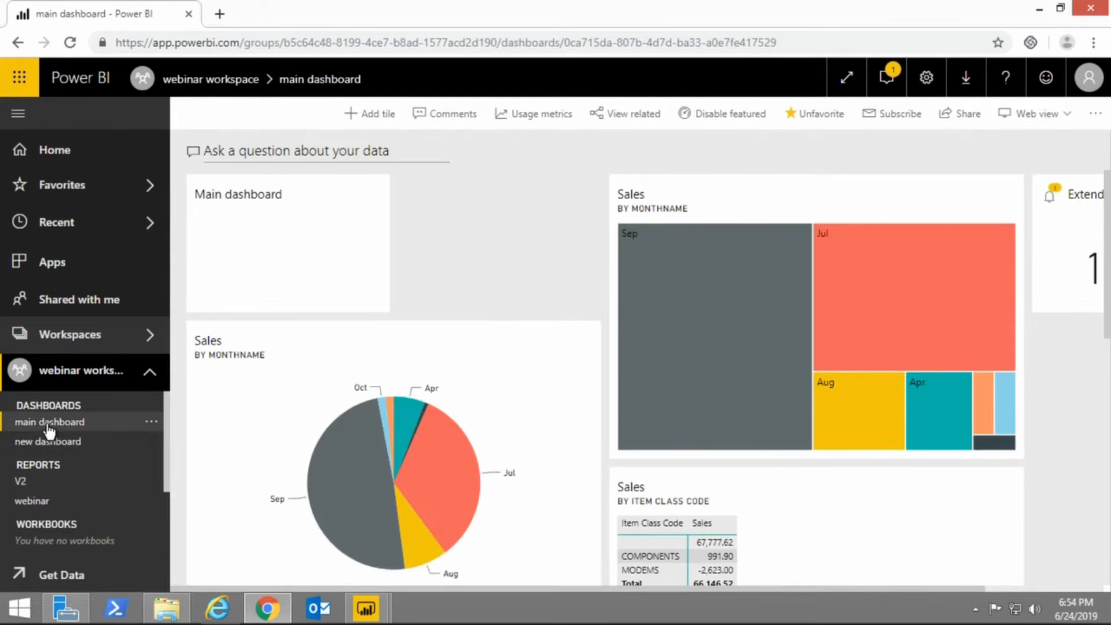
Review the Home page's featured dashboard, favorites, recents, apps, workspaces, shared content, recommended apps and learning resources.
click(74, 163)
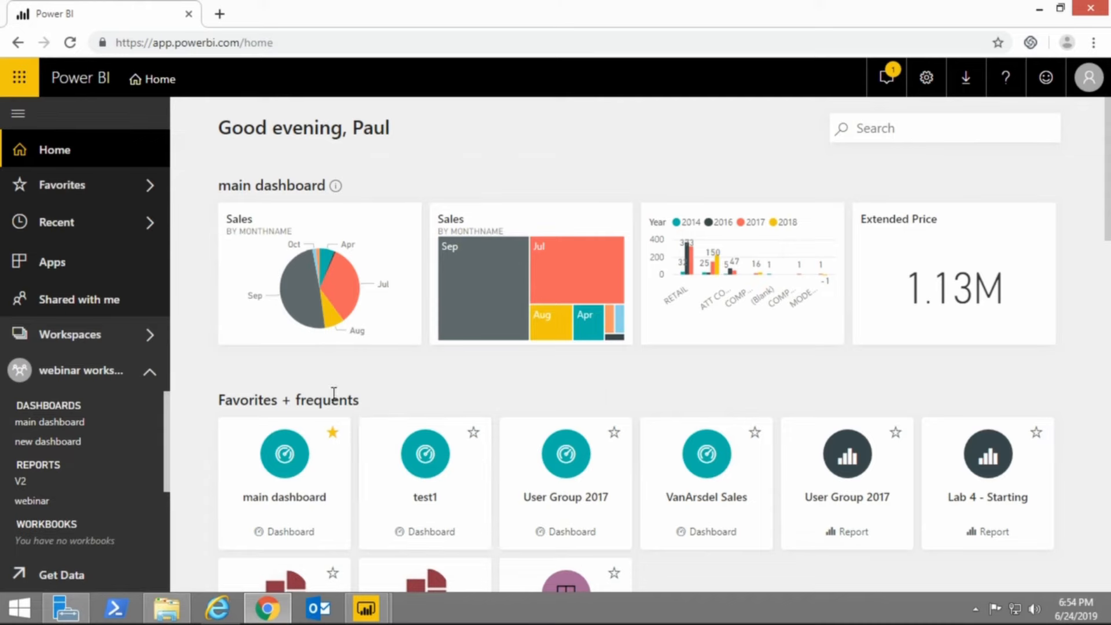
scroll(332, 426, down, 3)
scroll(332, 396, down, 3)
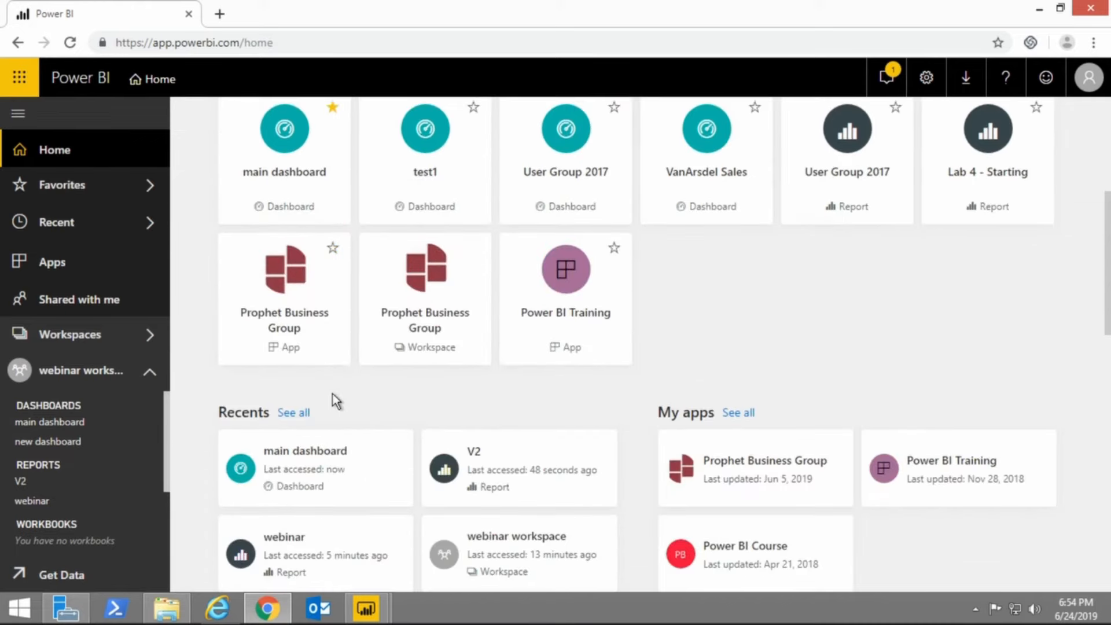
scroll(526, 429, down, 2)
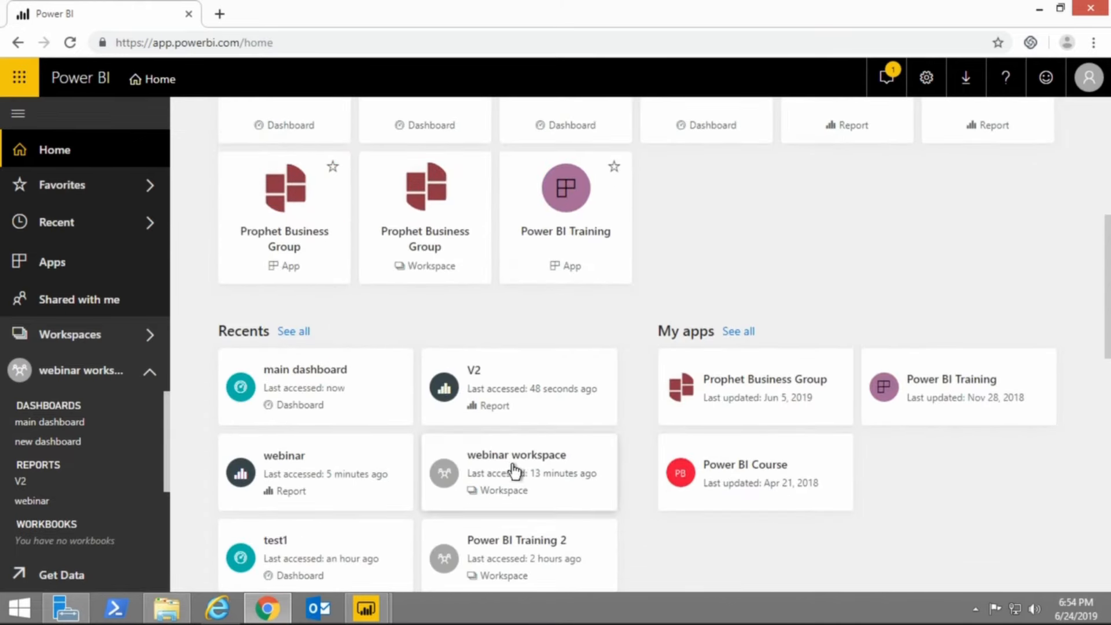
scroll(507, 466, down, 3)
scroll(505, 464, down, 3)
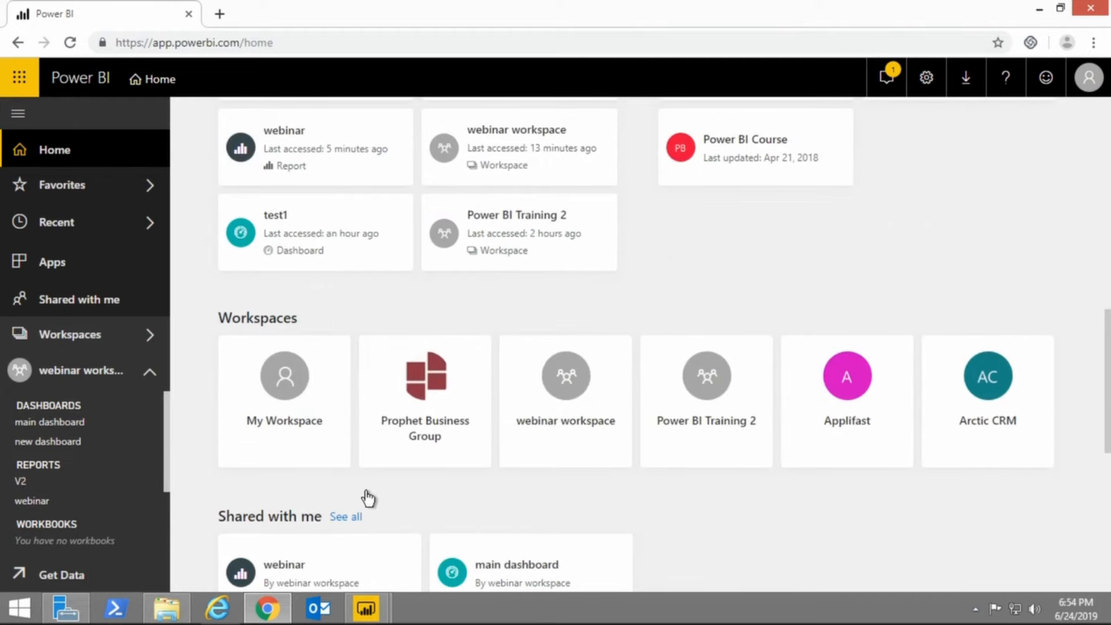
scroll(367, 495, down, 4)
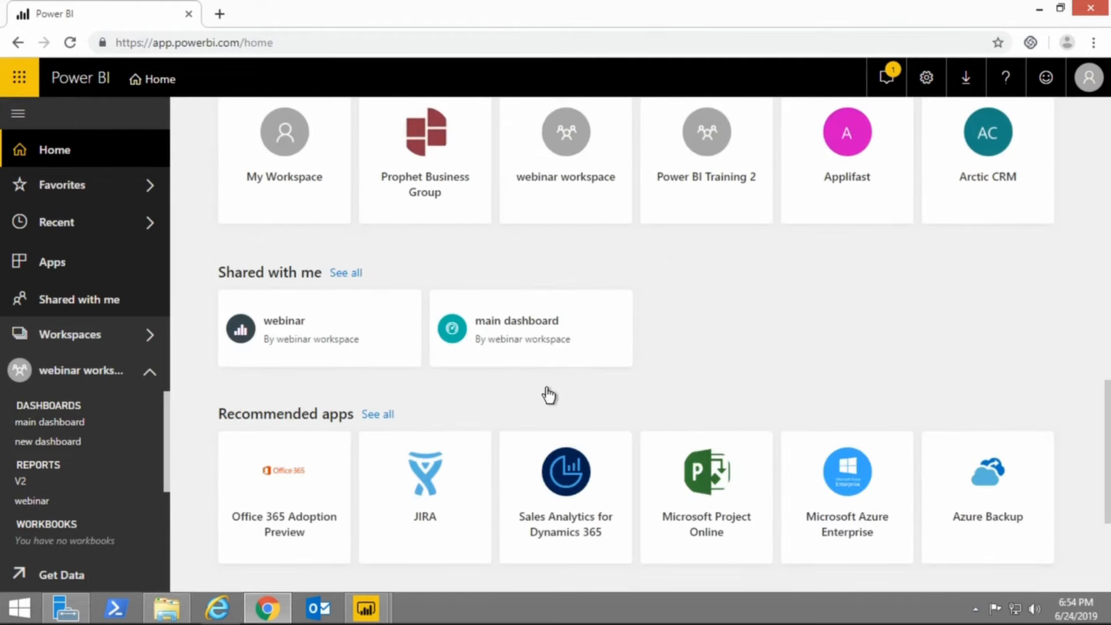
scroll(546, 384, down, 4)
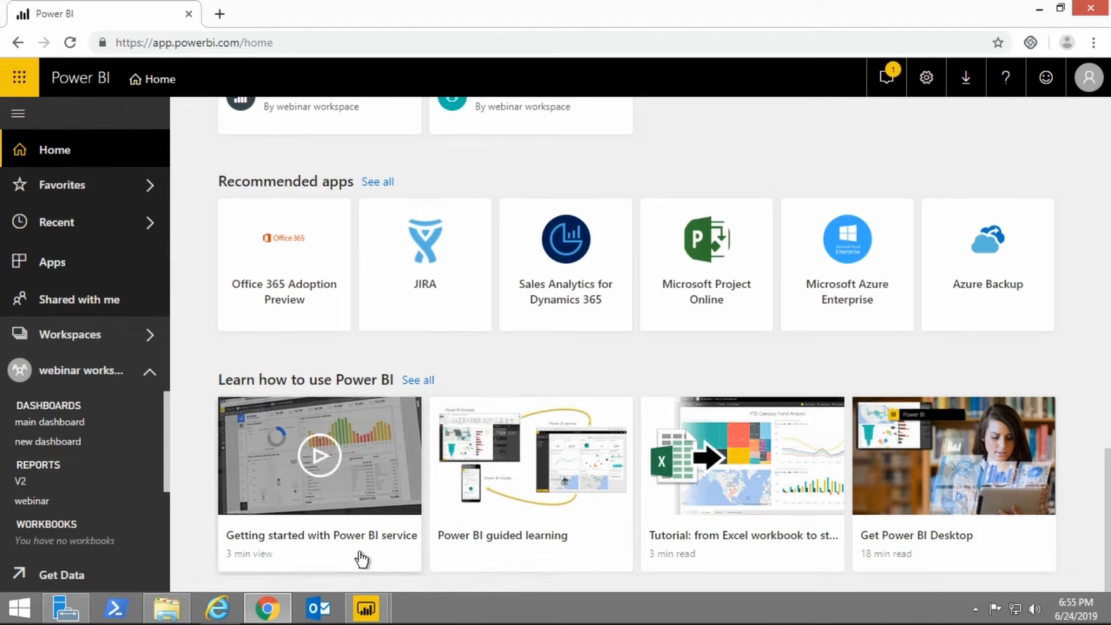
View the main dashboard, the V2 report and the webinar report in turn.
click(58, 425)
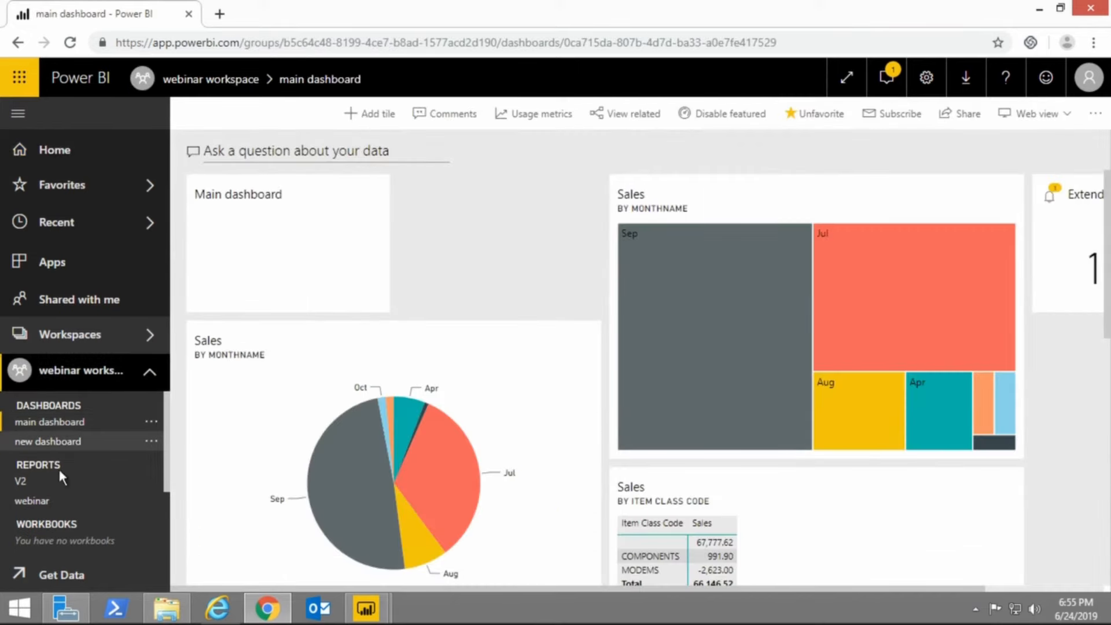
click(41, 489)
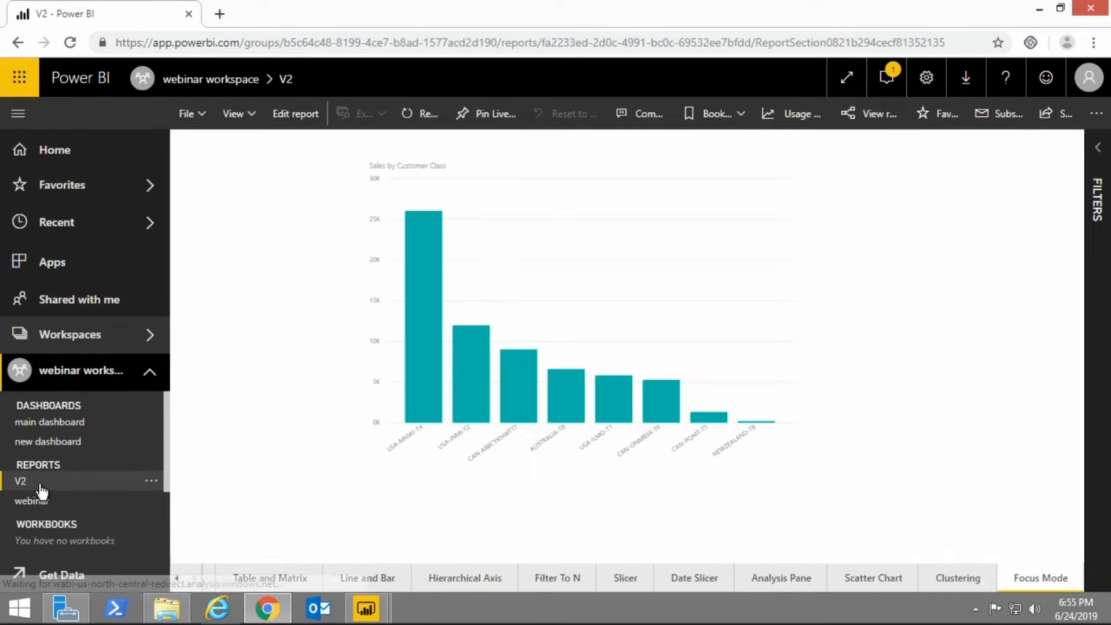
click(32, 501)
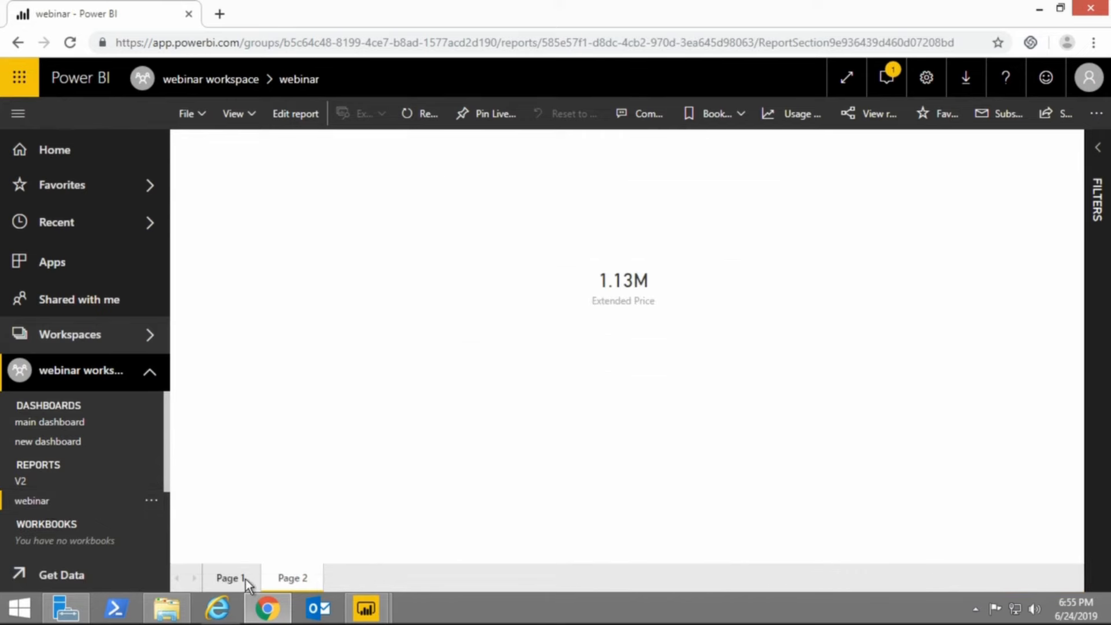
Review the options for pinning the Title2 column chart from the webinar report's Page 1 to a dashboard, and cancel without pinning.
click(229, 577)
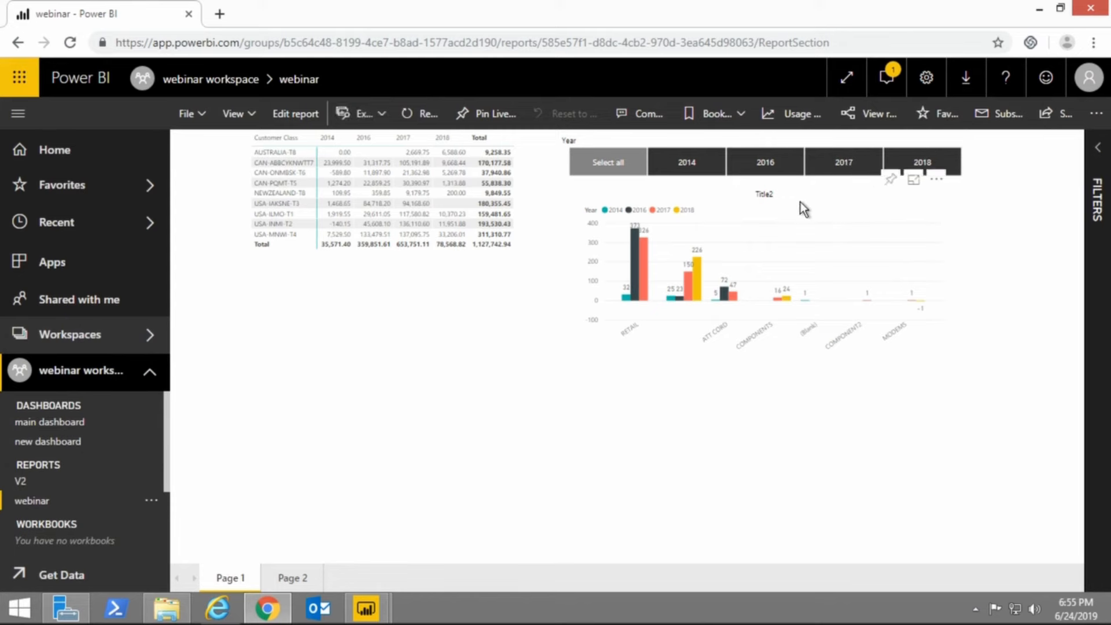
click(891, 182)
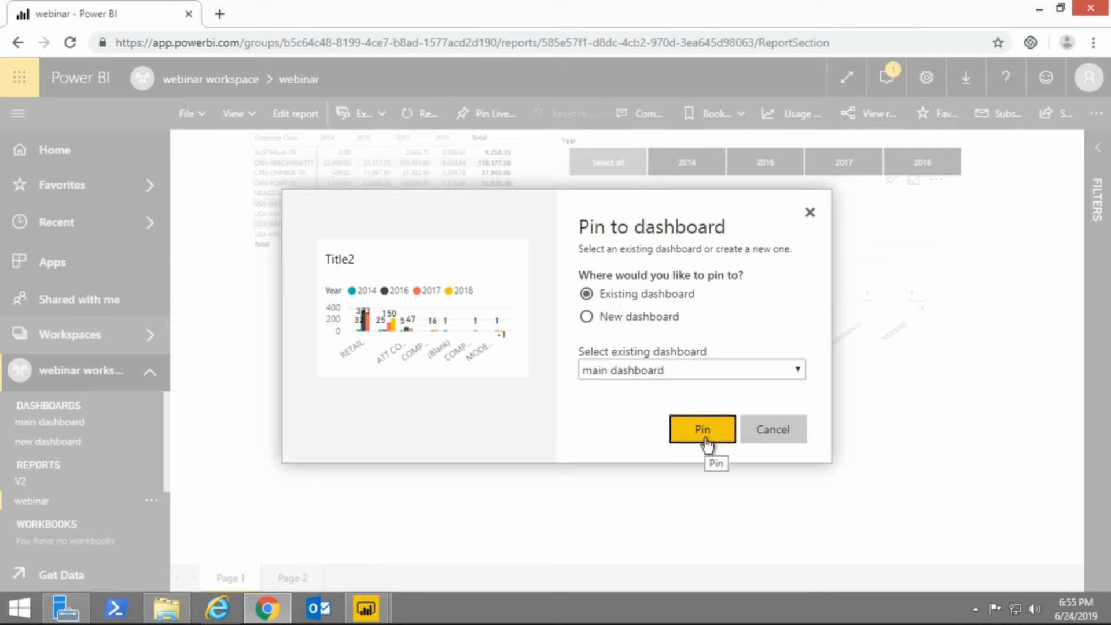
click(763, 433)
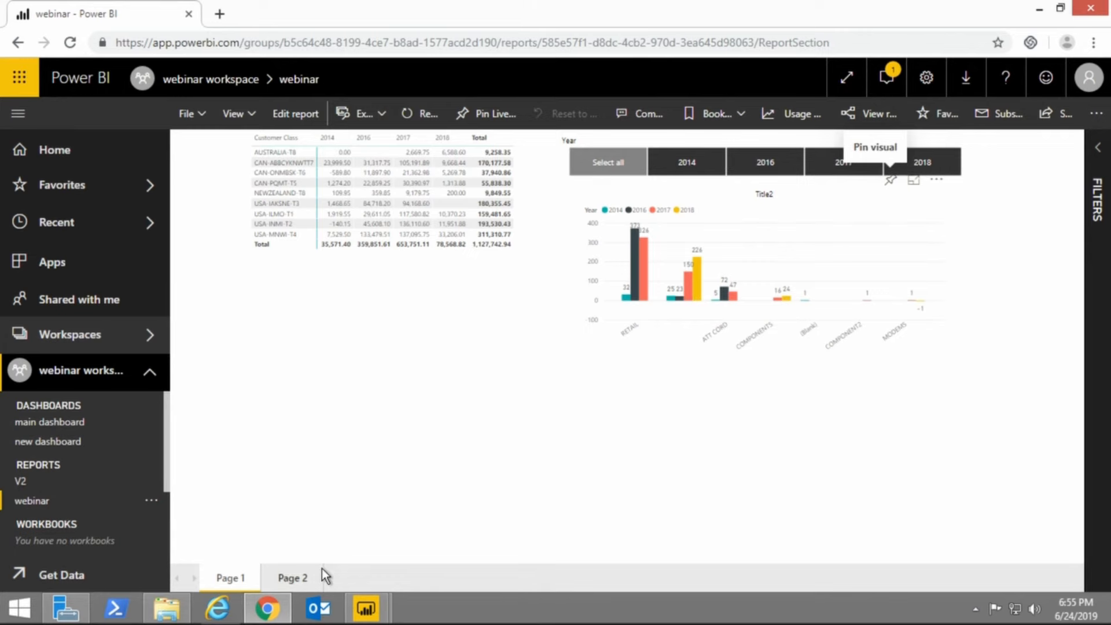
Open the source report behind the main dashboard's Sales by MonthName pie chart tile, and return to the main dashboard.
click(55, 424)
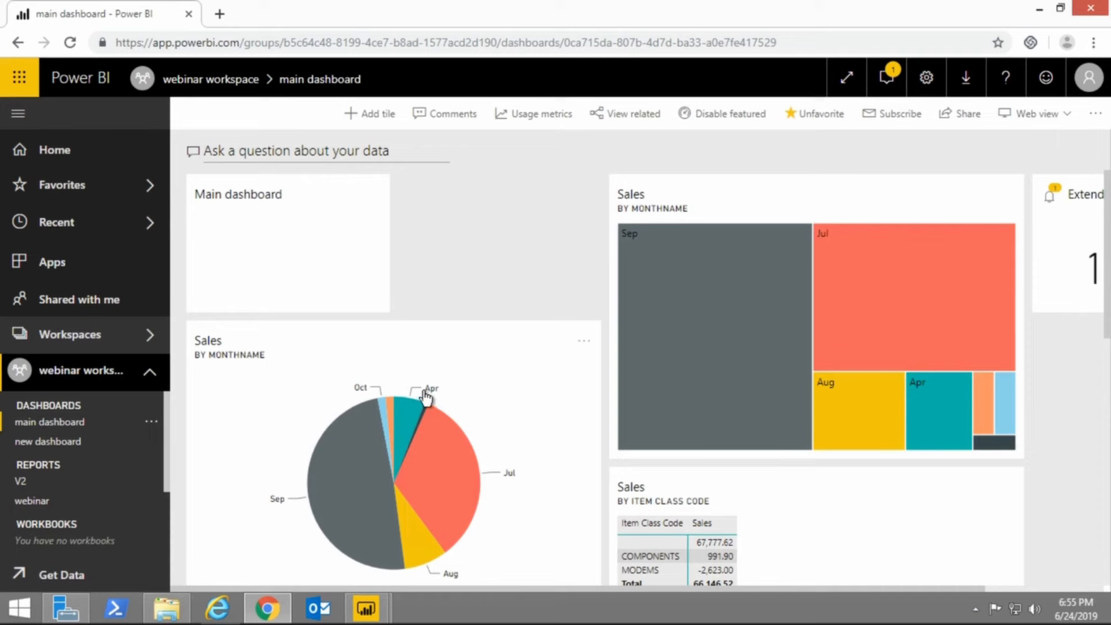
click(401, 359)
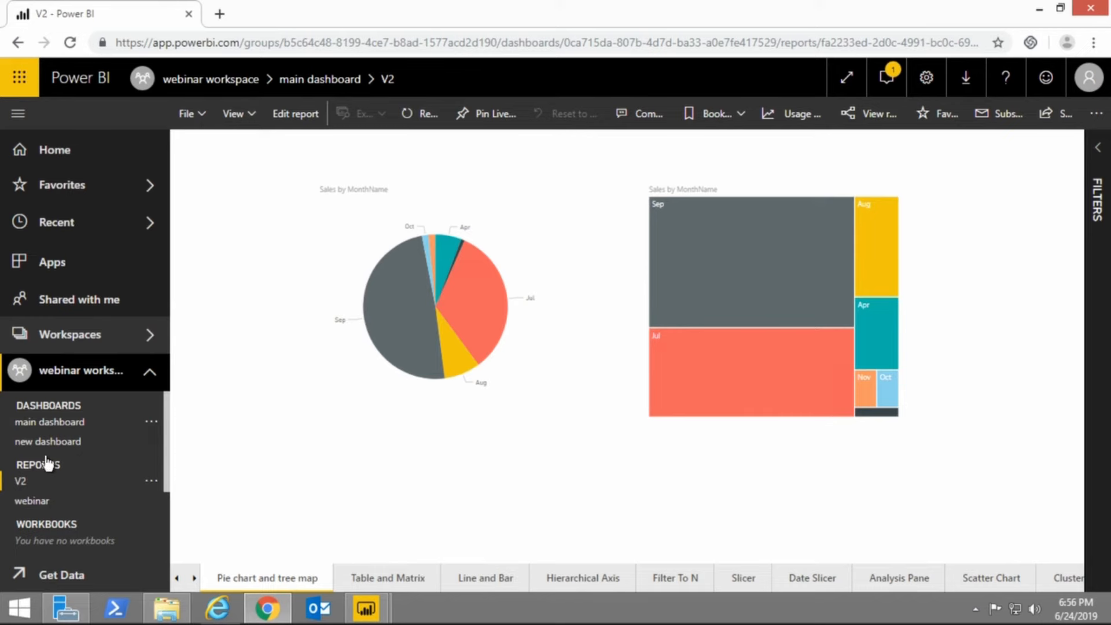
click(35, 428)
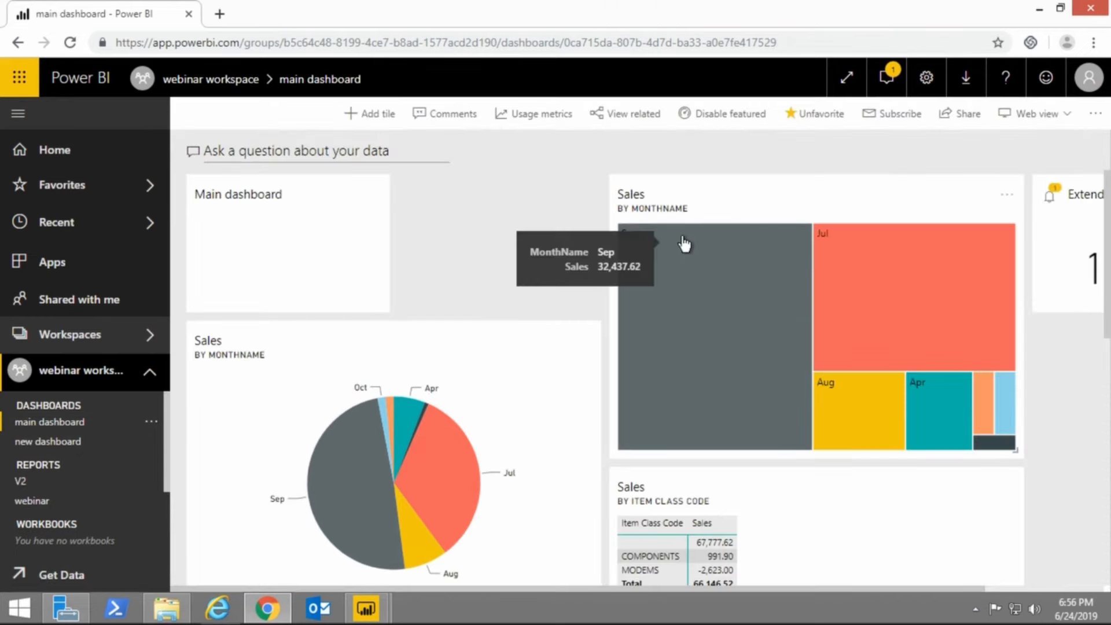
Review the main dashboard's sharing options and its access list, and close them without sharing.
click(953, 123)
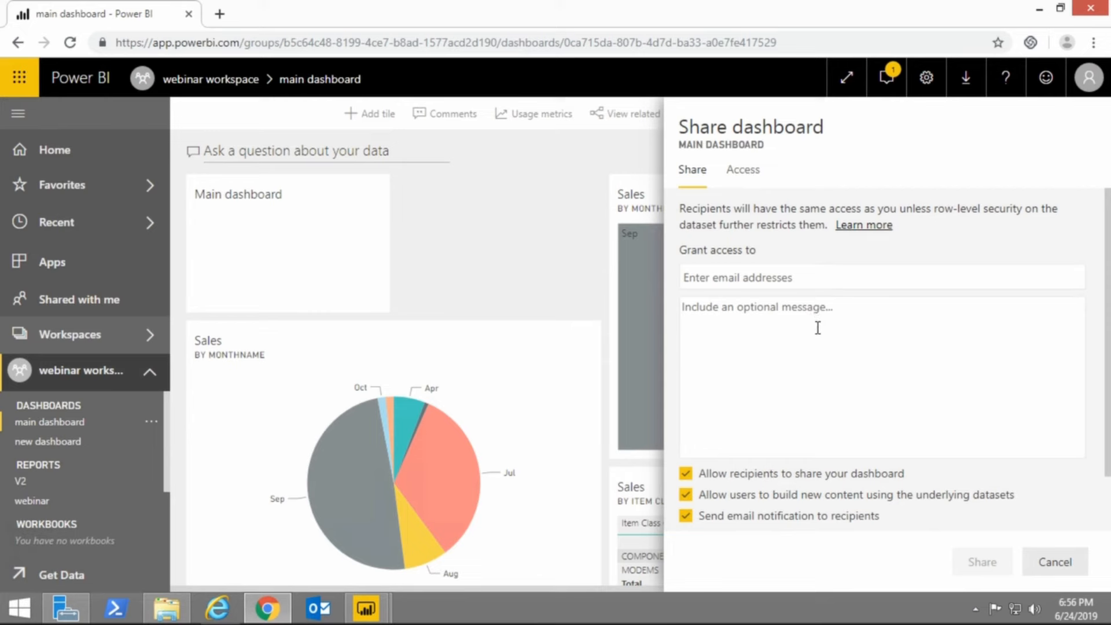
scroll(818, 328, down, 2)
scroll(817, 328, up, 2)
click(743, 174)
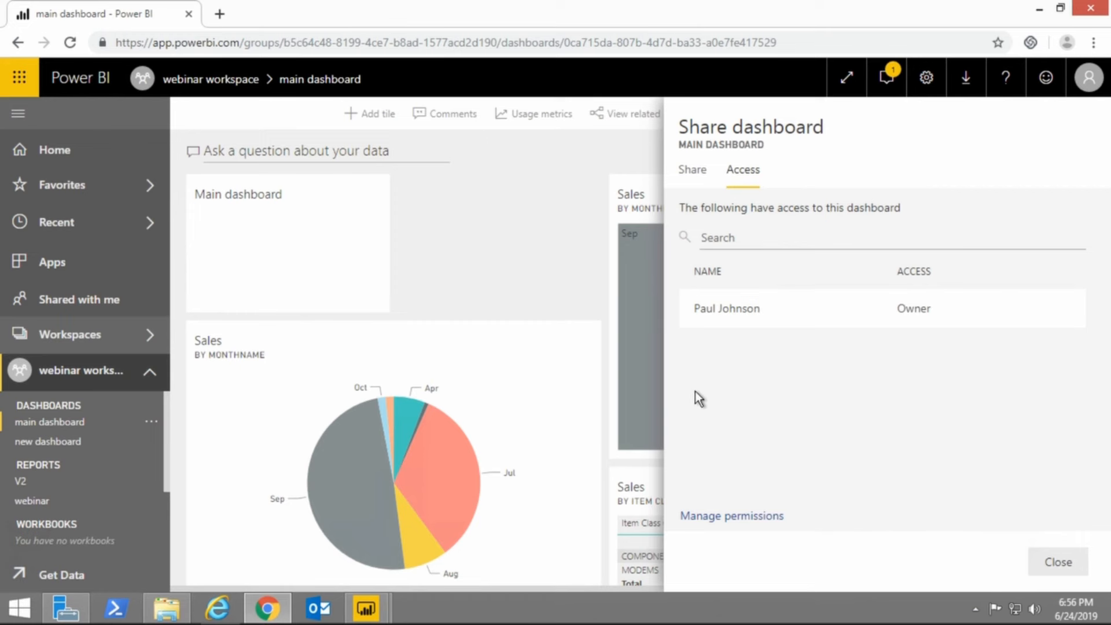
click(1067, 564)
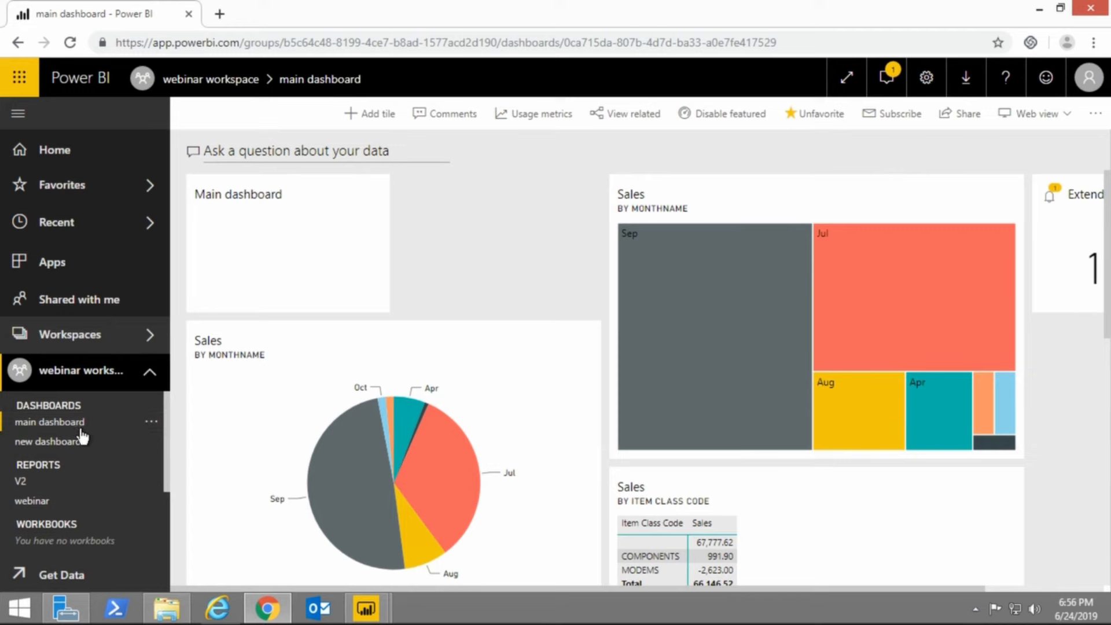
Preview the Dark theme on the main dashboard and discard the theme change without saving.
click(1095, 117)
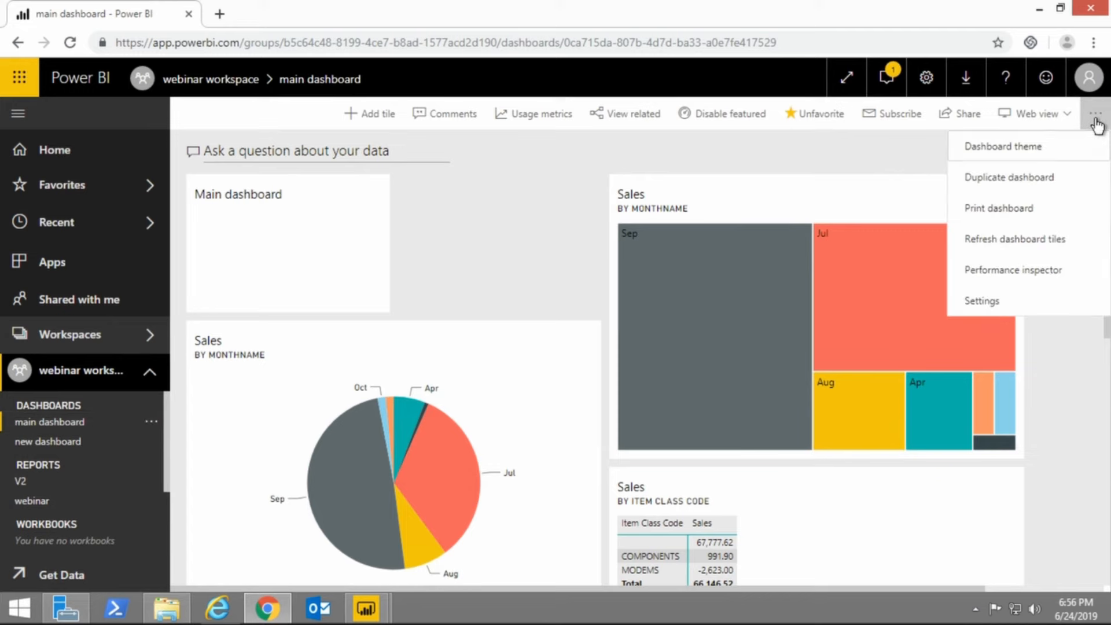
click(1016, 148)
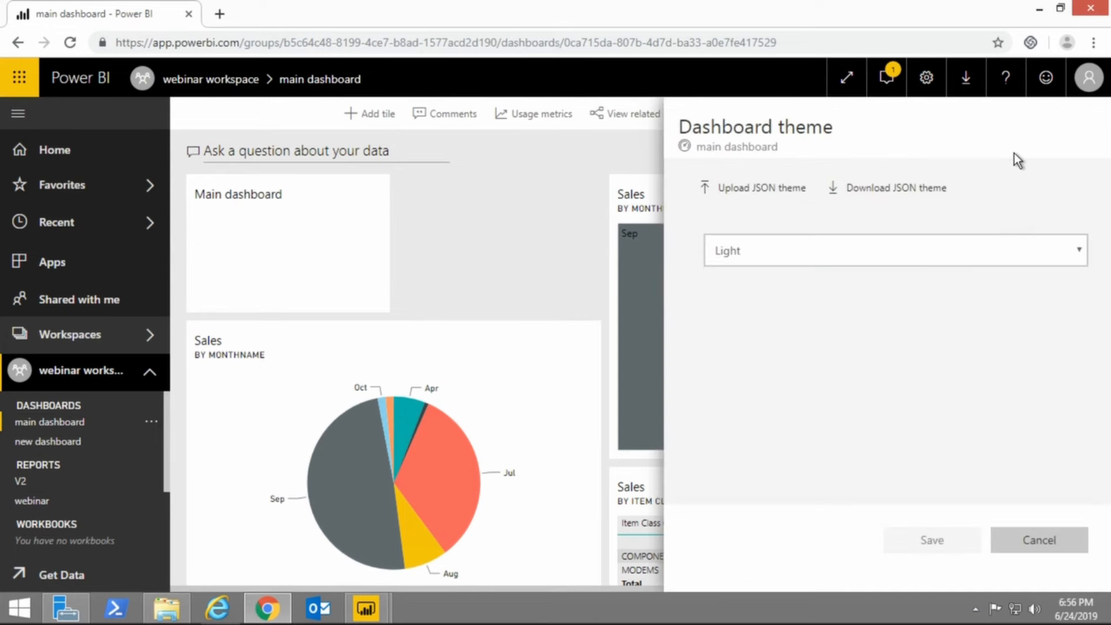
click(776, 254)
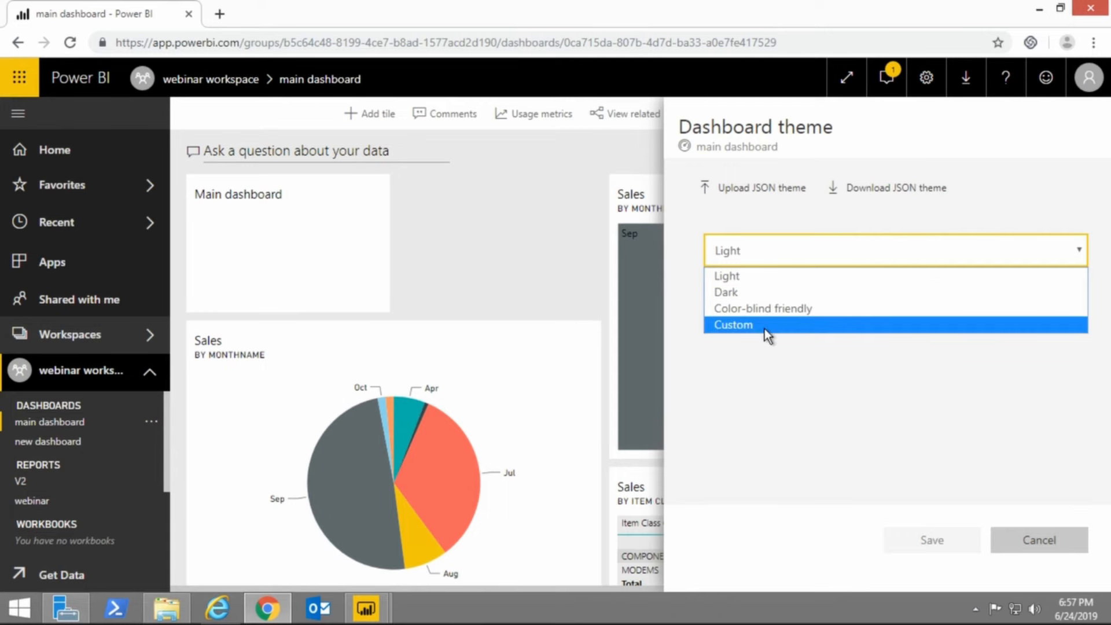
click(732, 296)
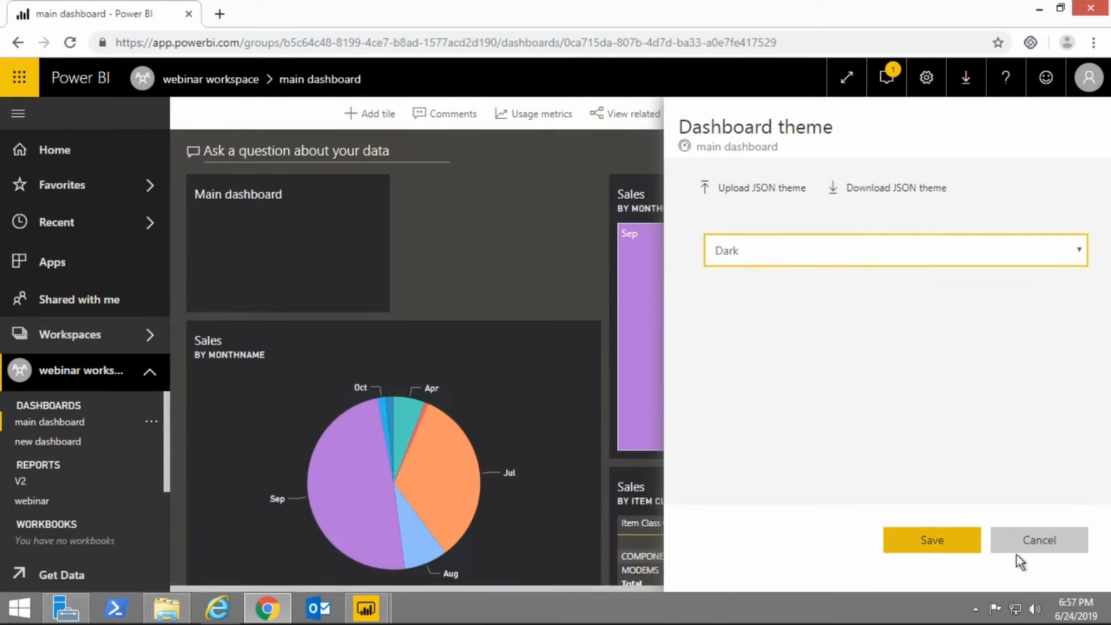
click(1032, 544)
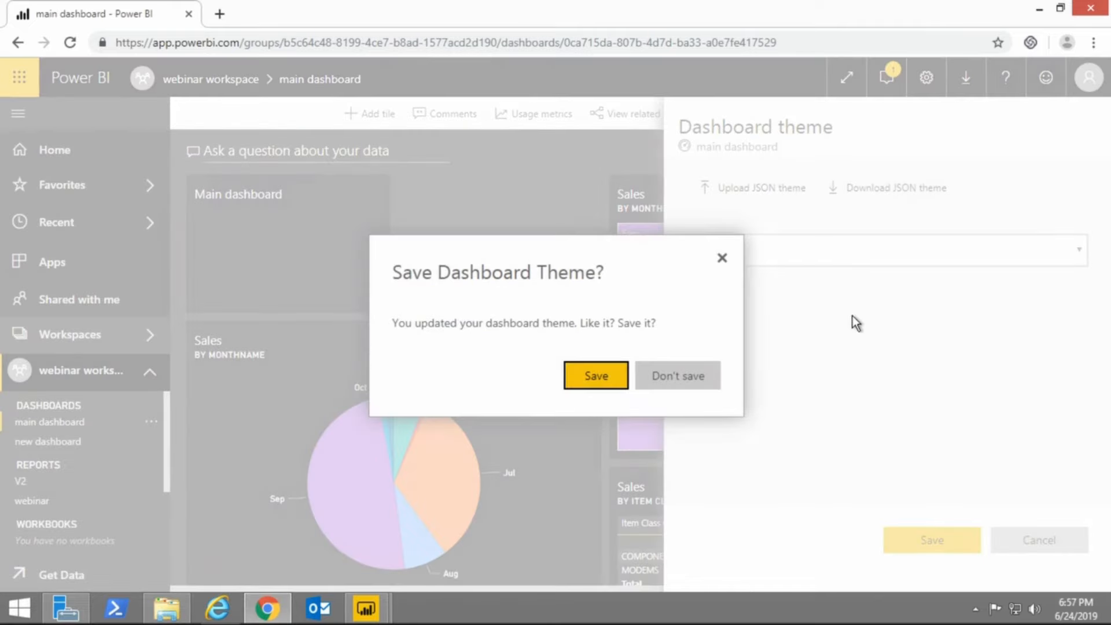
click(673, 381)
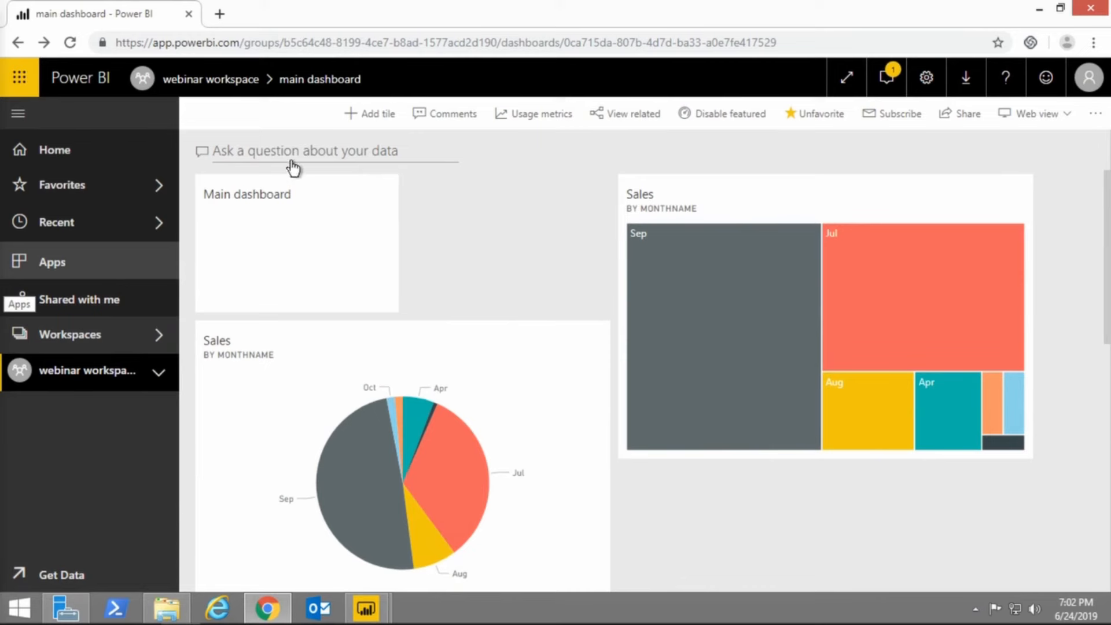
Open the main dashboard's Q&A and ask for "sales by item class code as matrix".
click(135, 386)
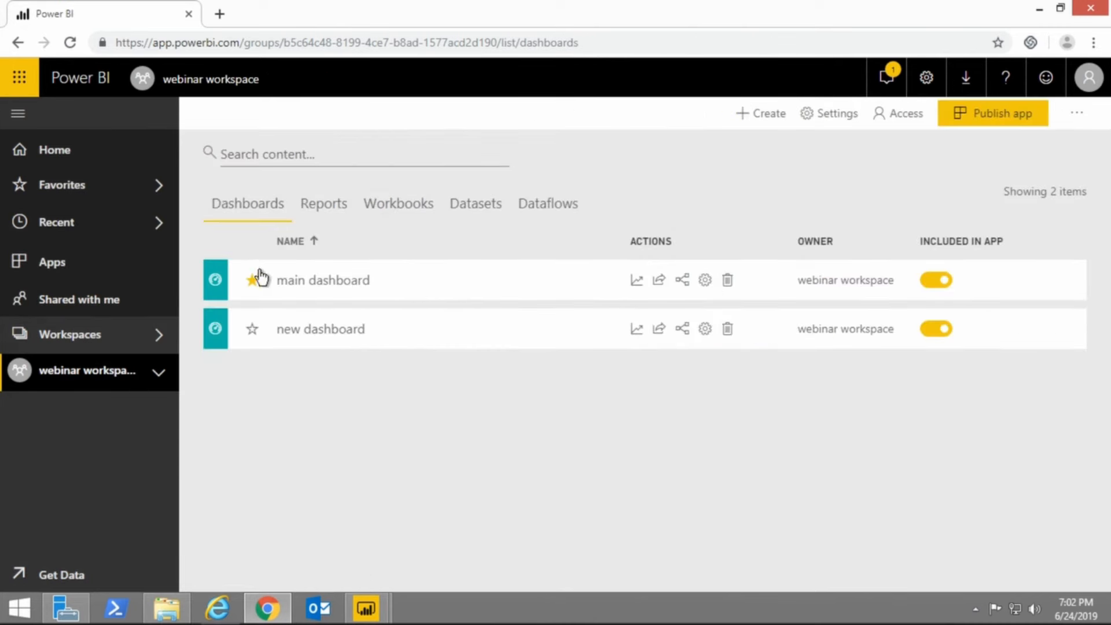
click(302, 284)
click(276, 157)
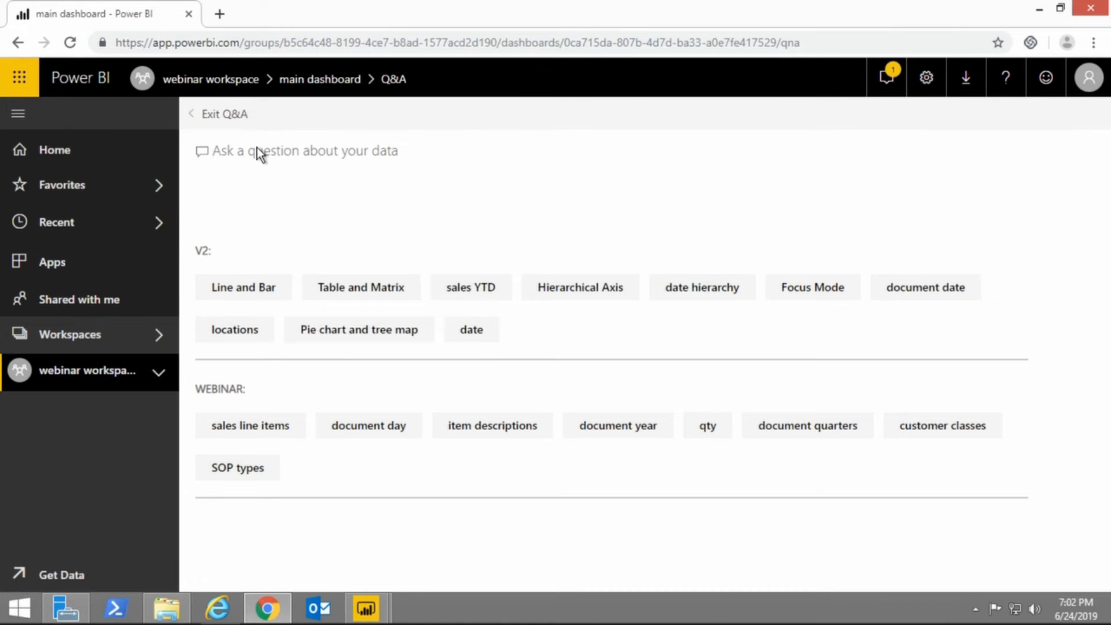
text(sa)
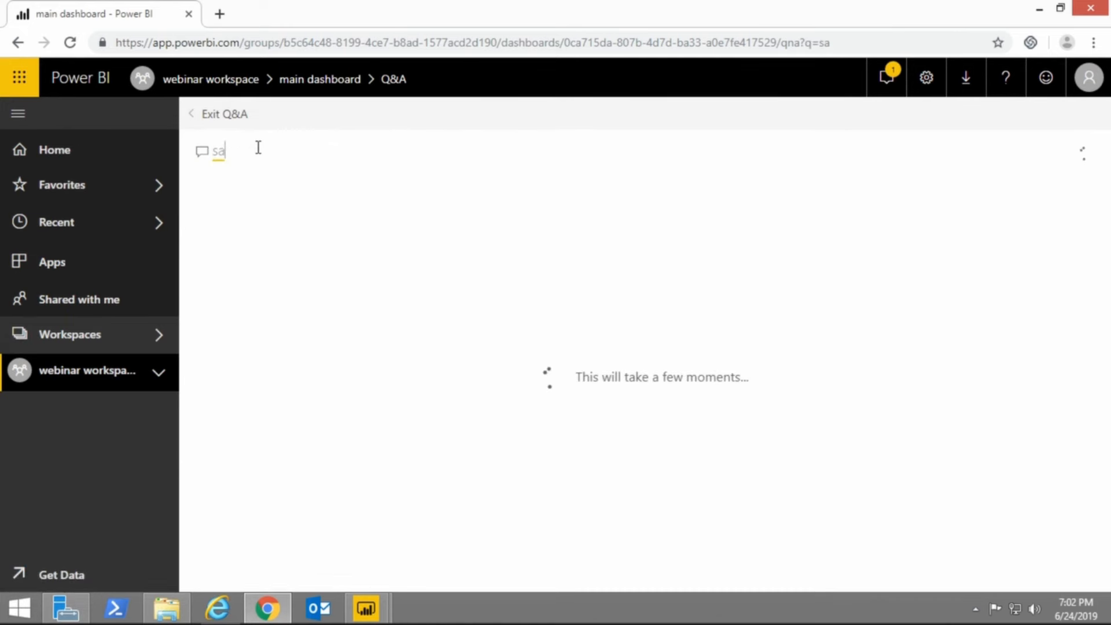
text(les by )
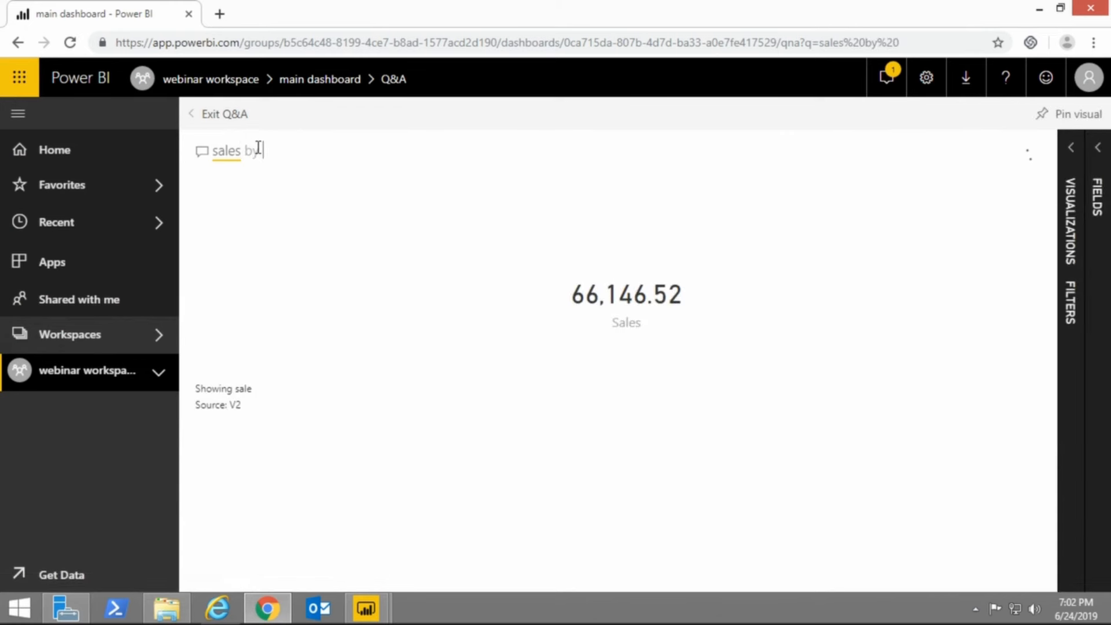
text(item)
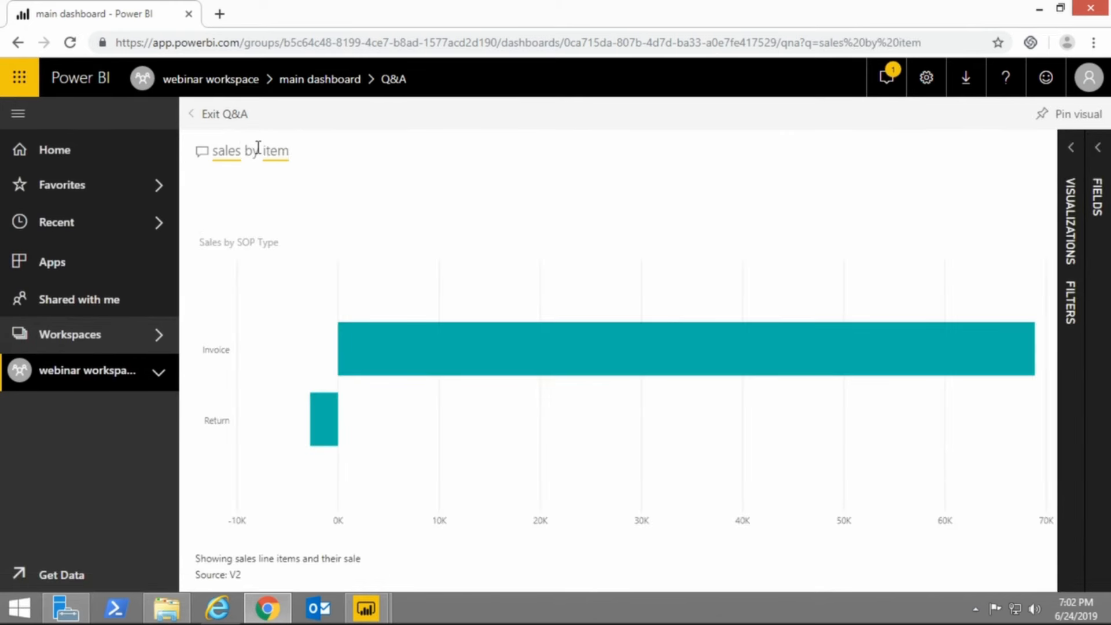
text( cl)
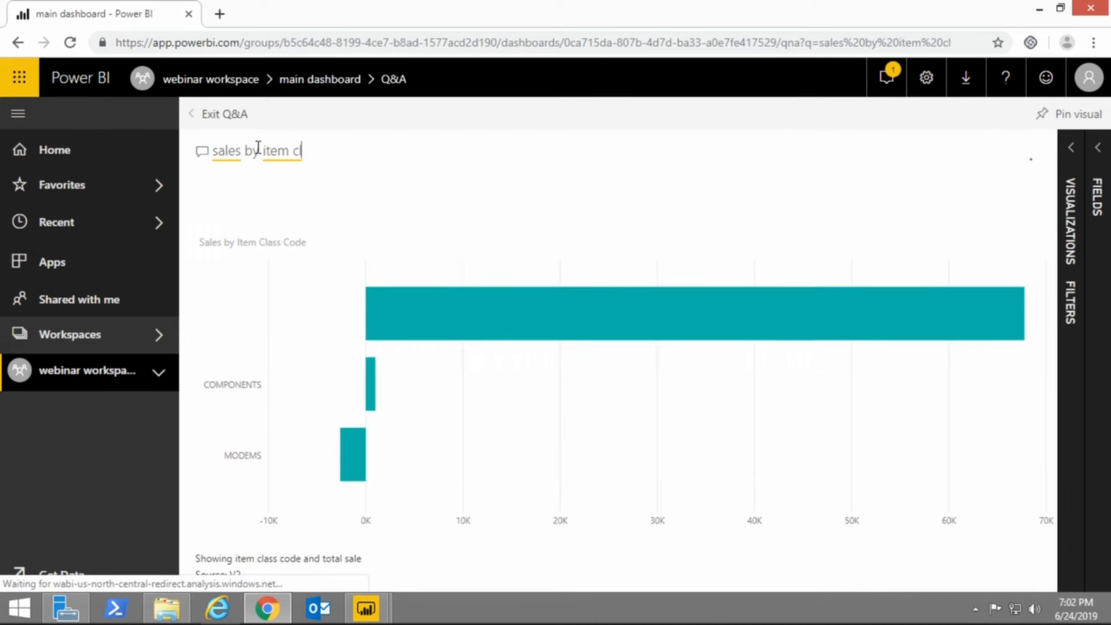
text(ass code)
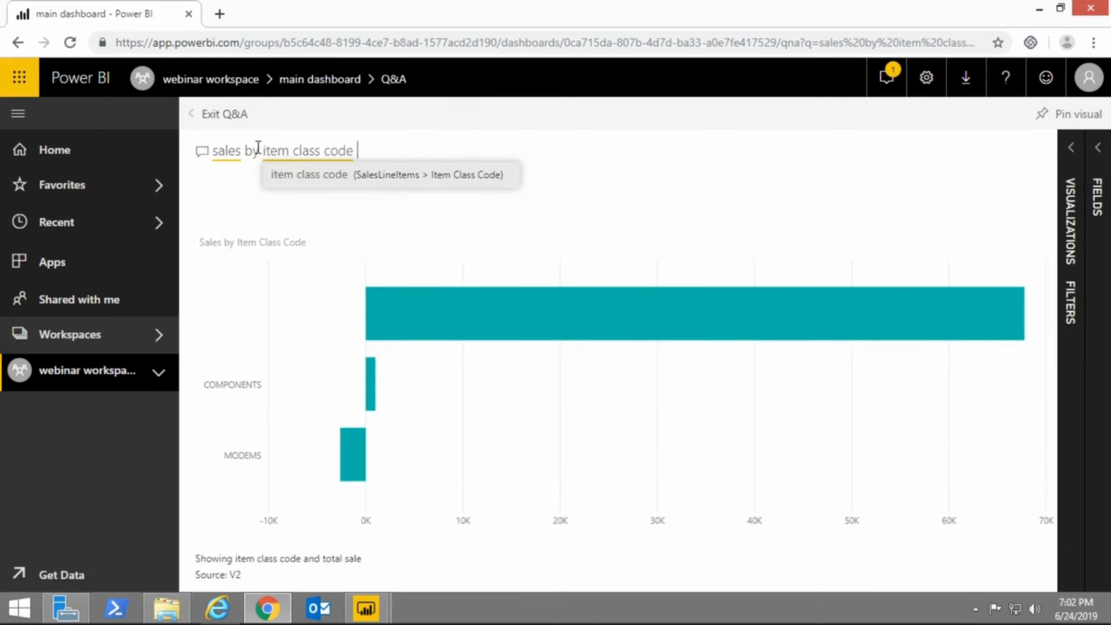
text( as m)
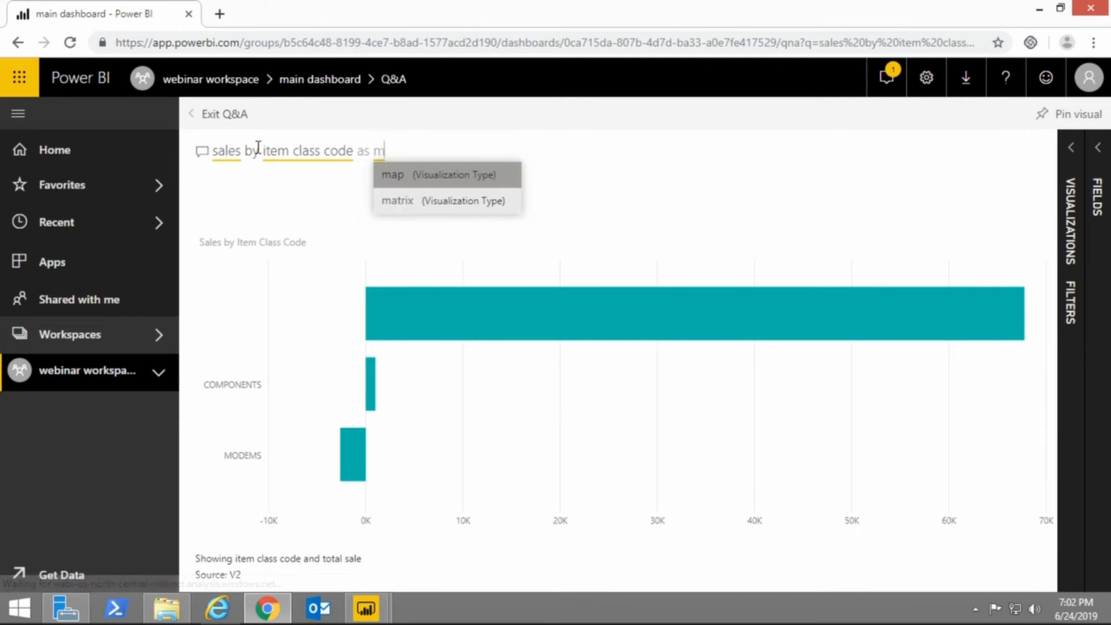
key(Down)
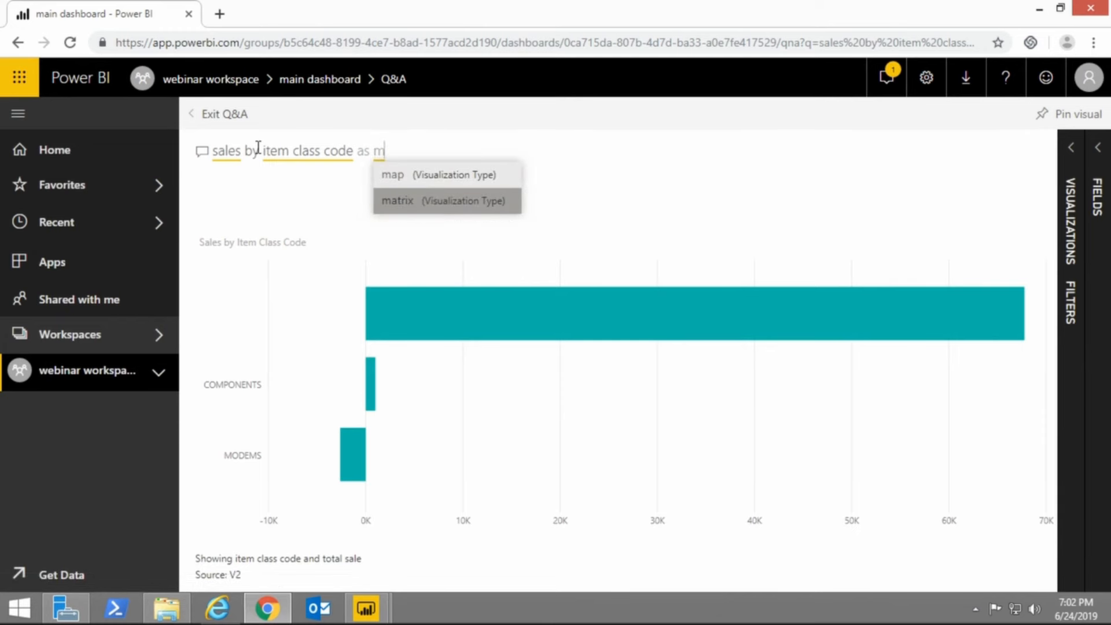
key(Return)
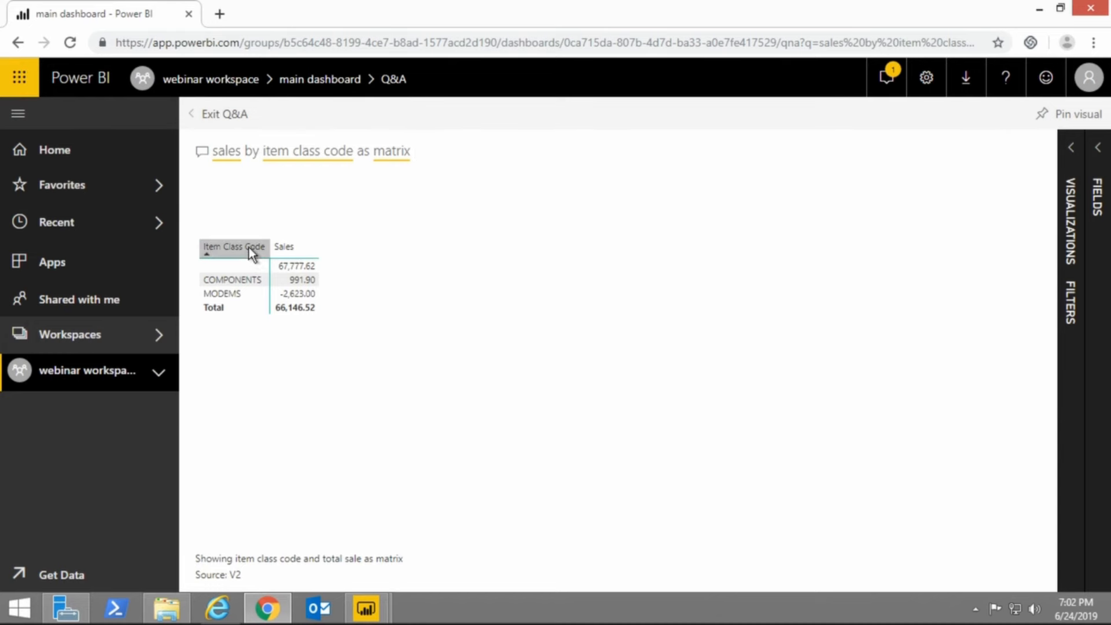
Sort the item class code matrix by Sales and pin it to the existing main dashboard.
right_click(306, 255)
mouse_move(334, 288)
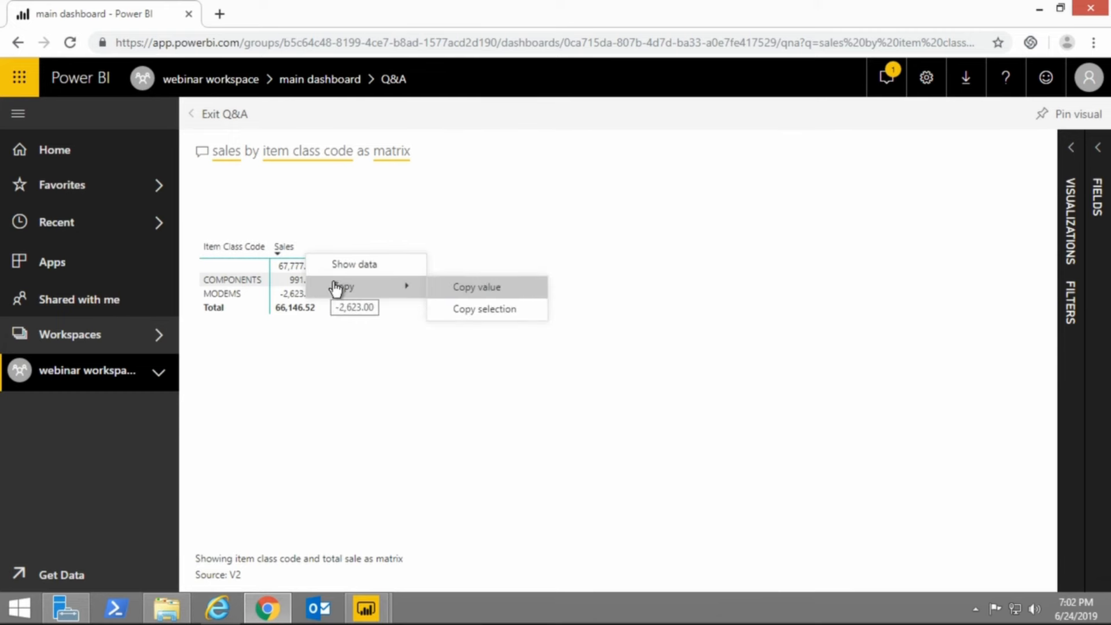
click(352, 405)
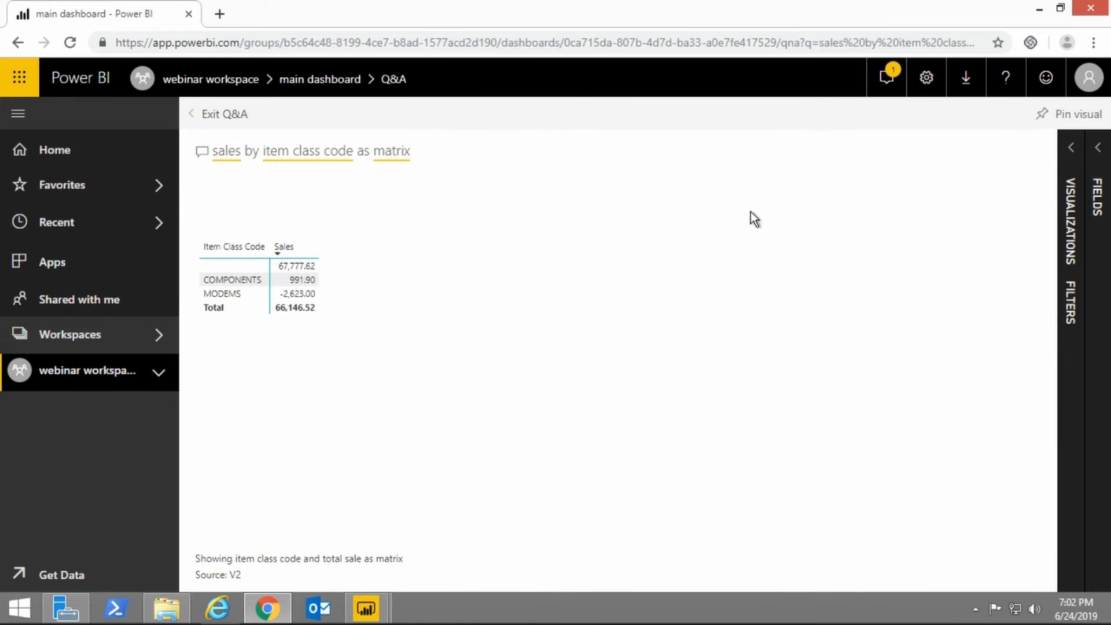
click(1062, 116)
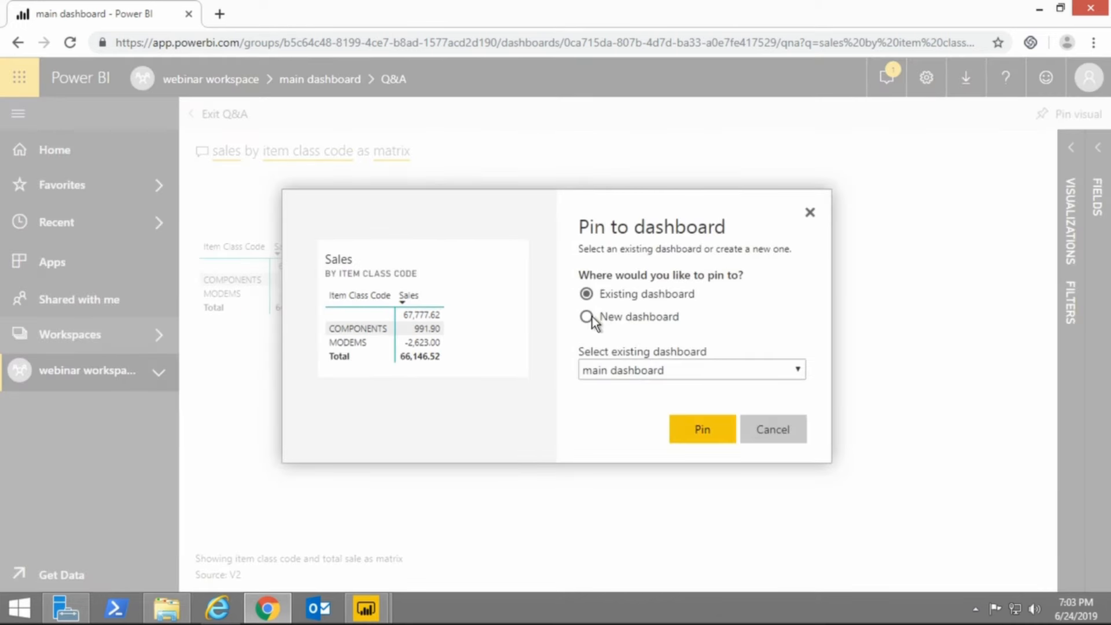
click(702, 429)
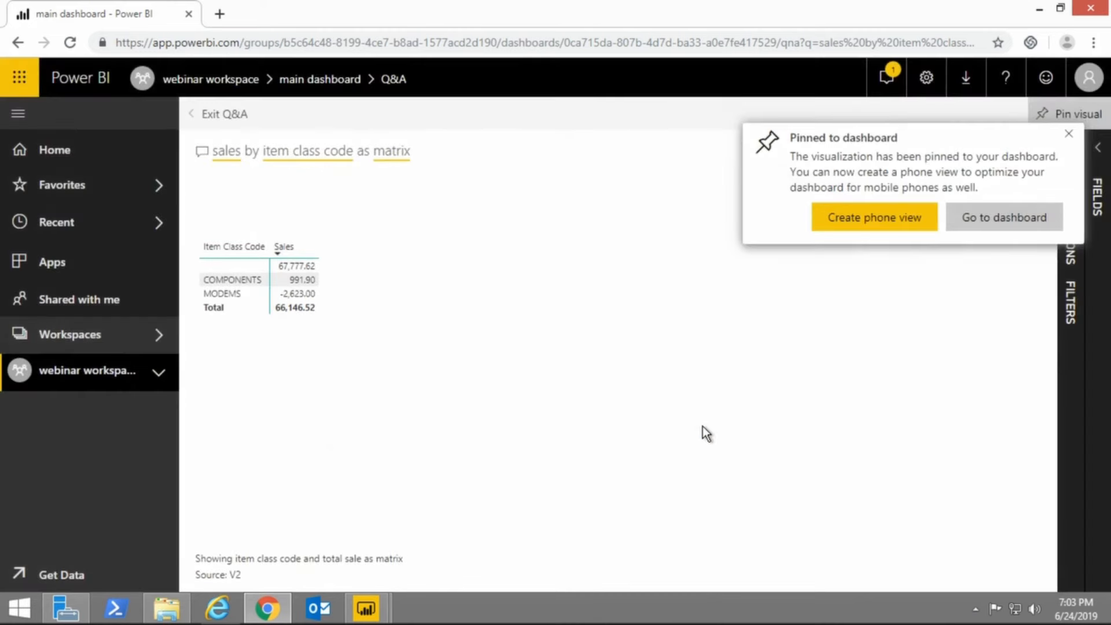
click(1069, 134)
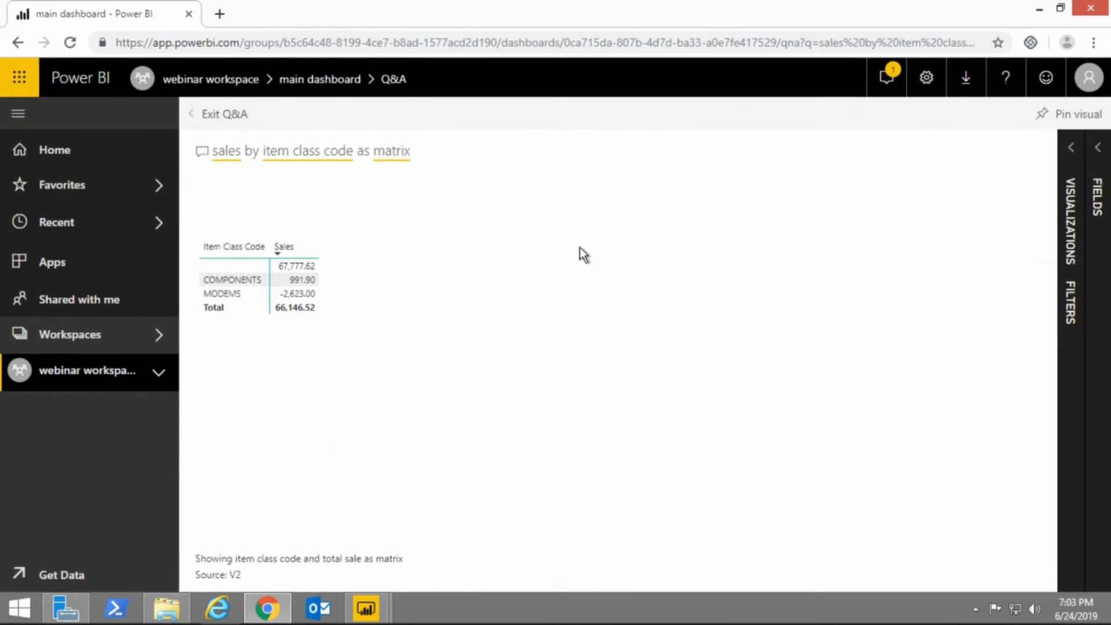
Replace the Q&A question with "total sales by item number matrix".
click(425, 157)
drag(429, 158, 211, 151)
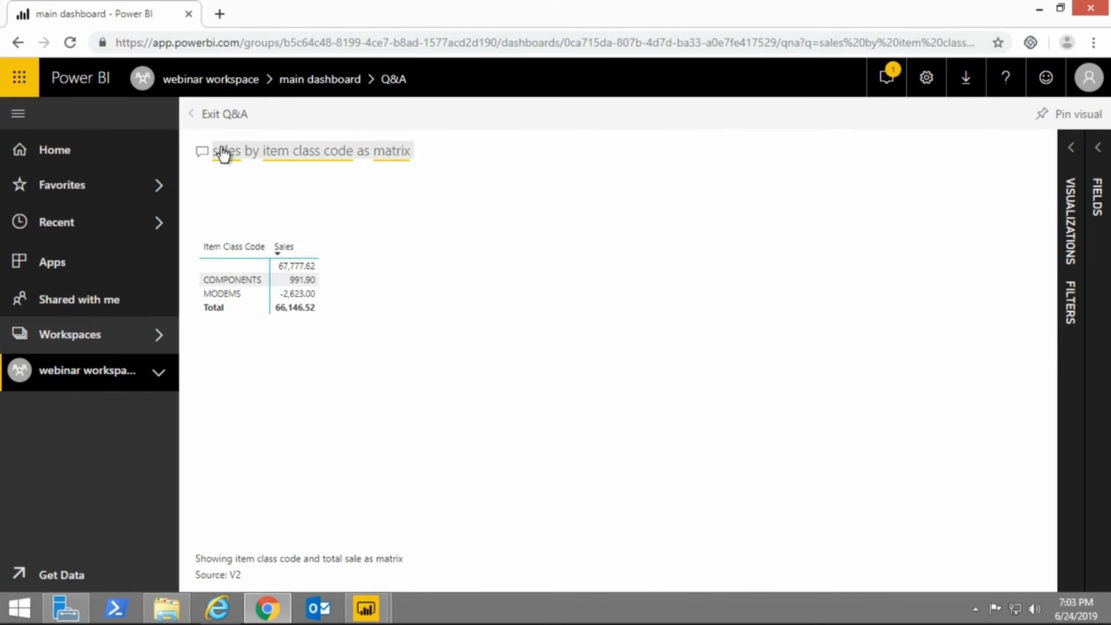
text(to)
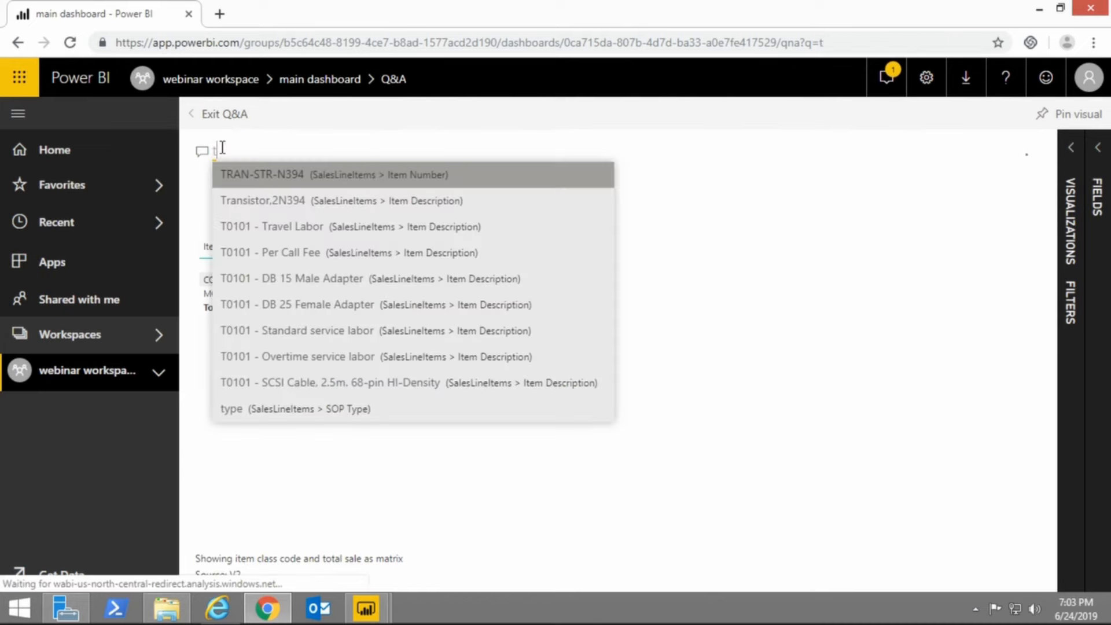
text(ta)
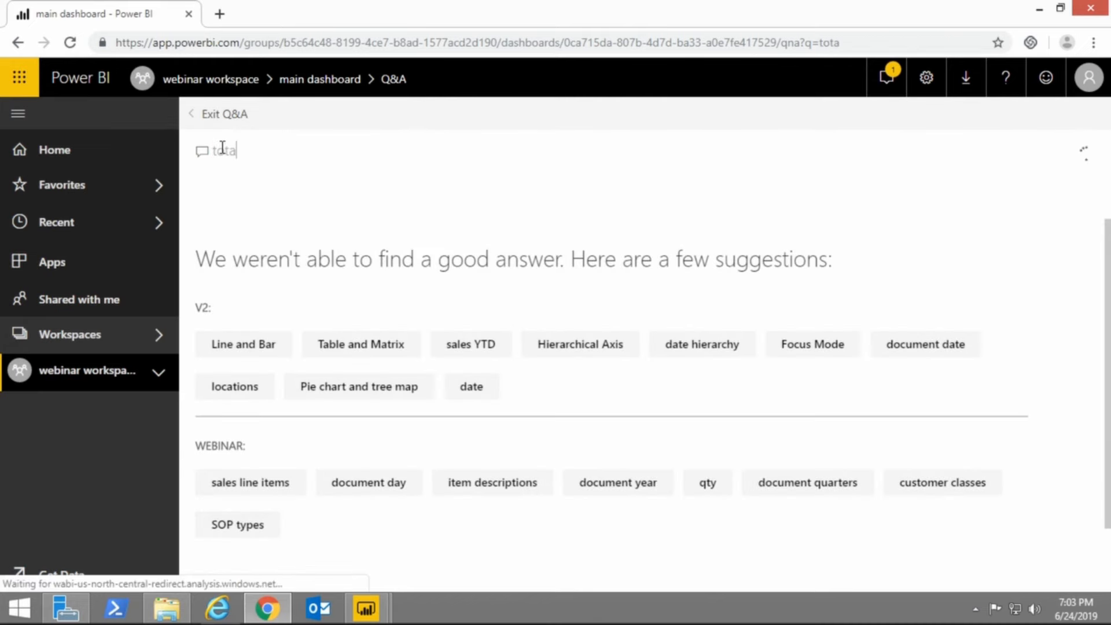
text(l sales )
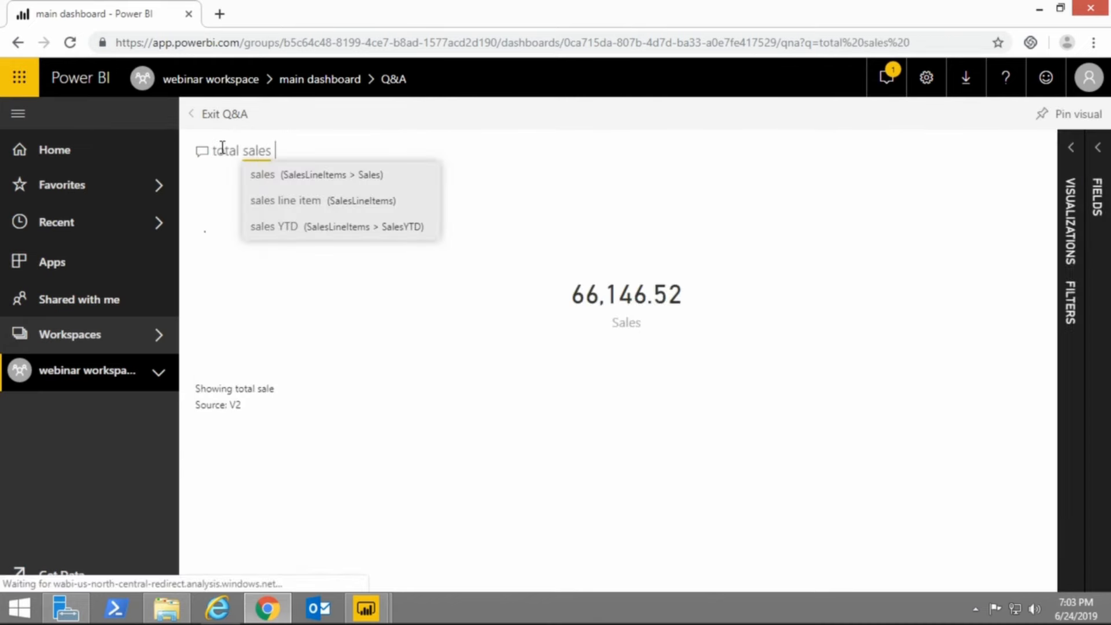
text(by i)
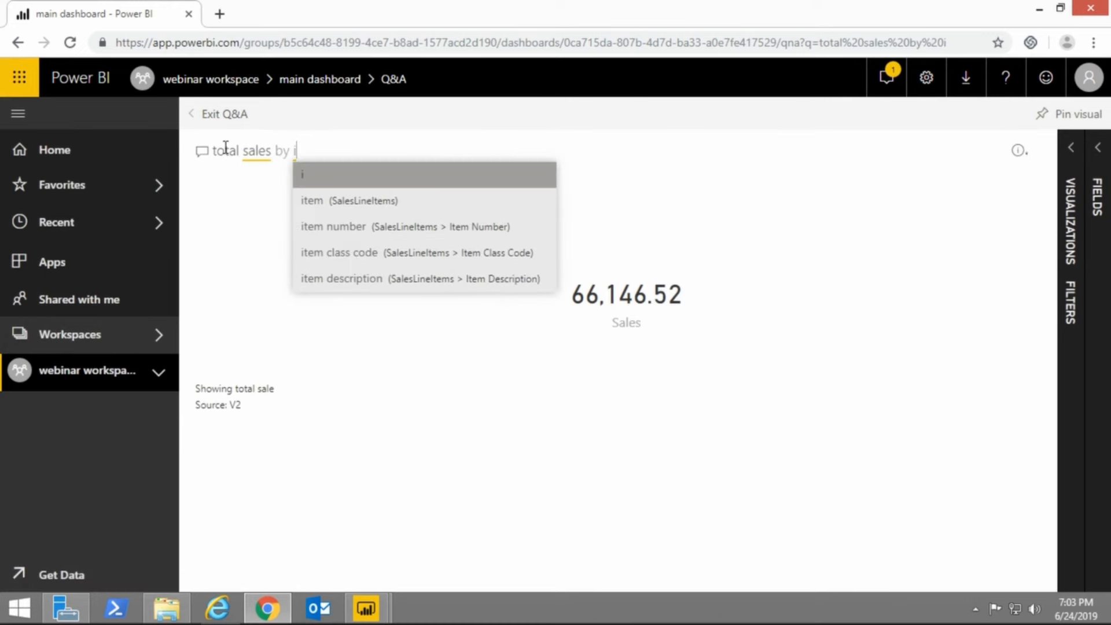
text(tem number)
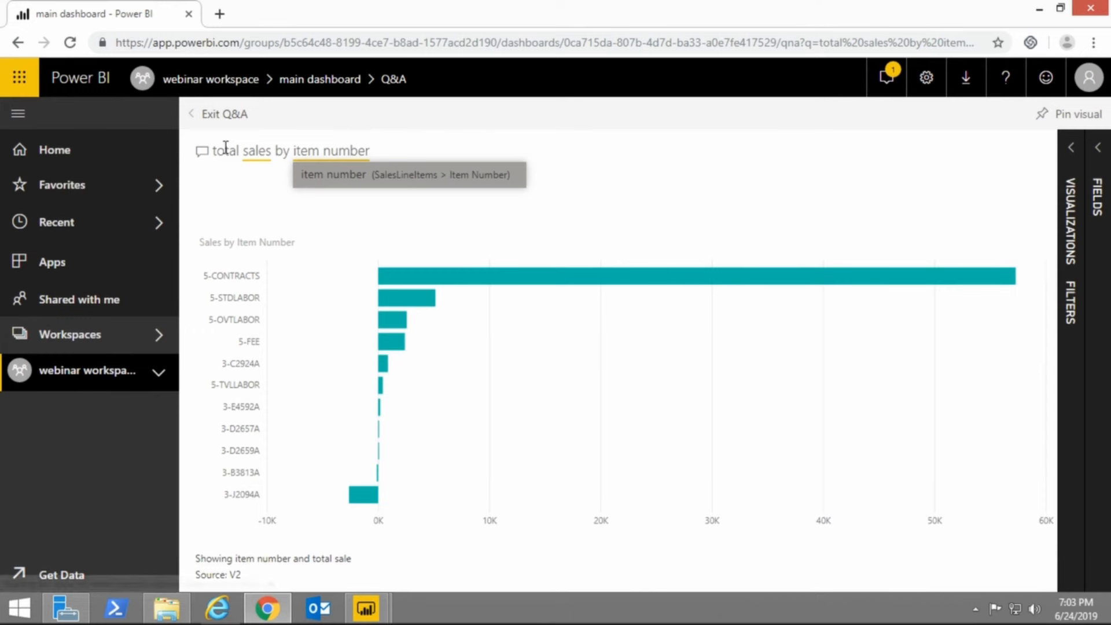
text( ma)
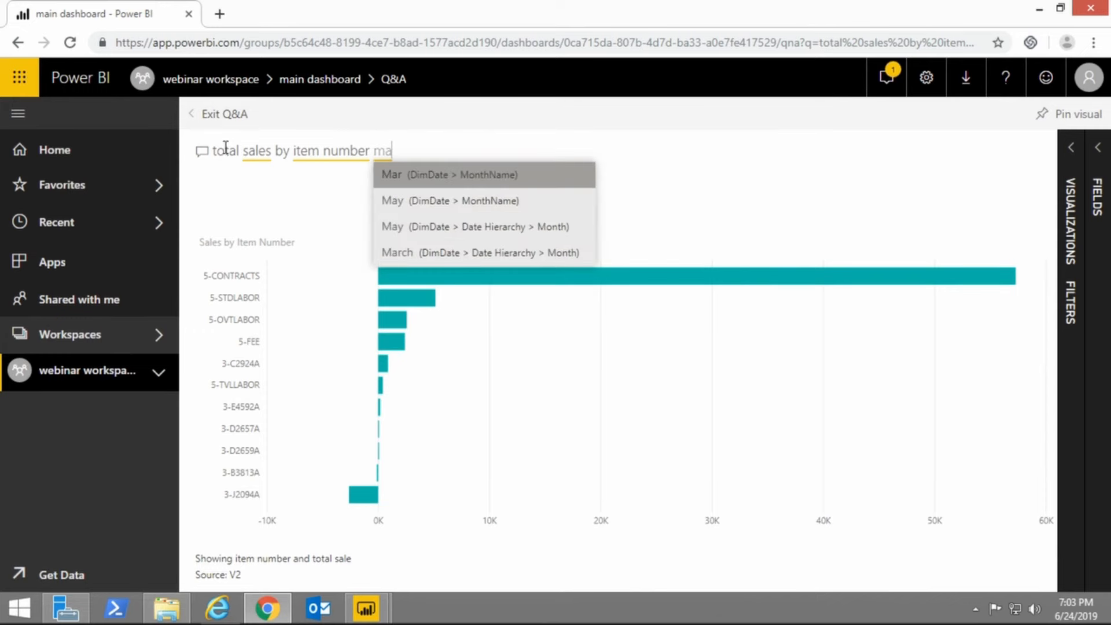
text(trix)
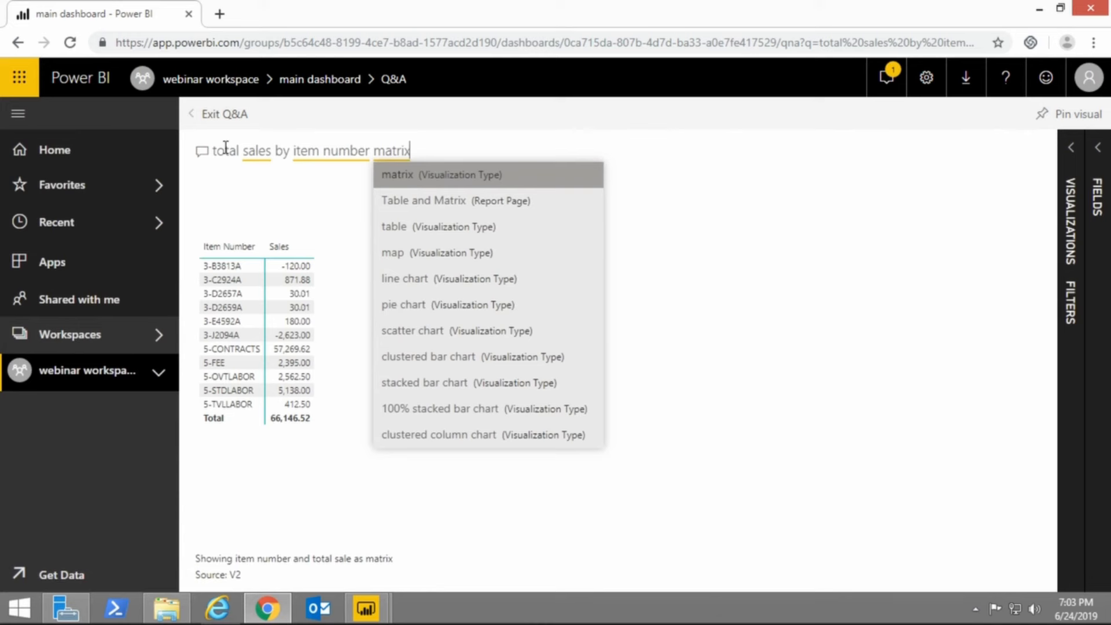
key(Return)
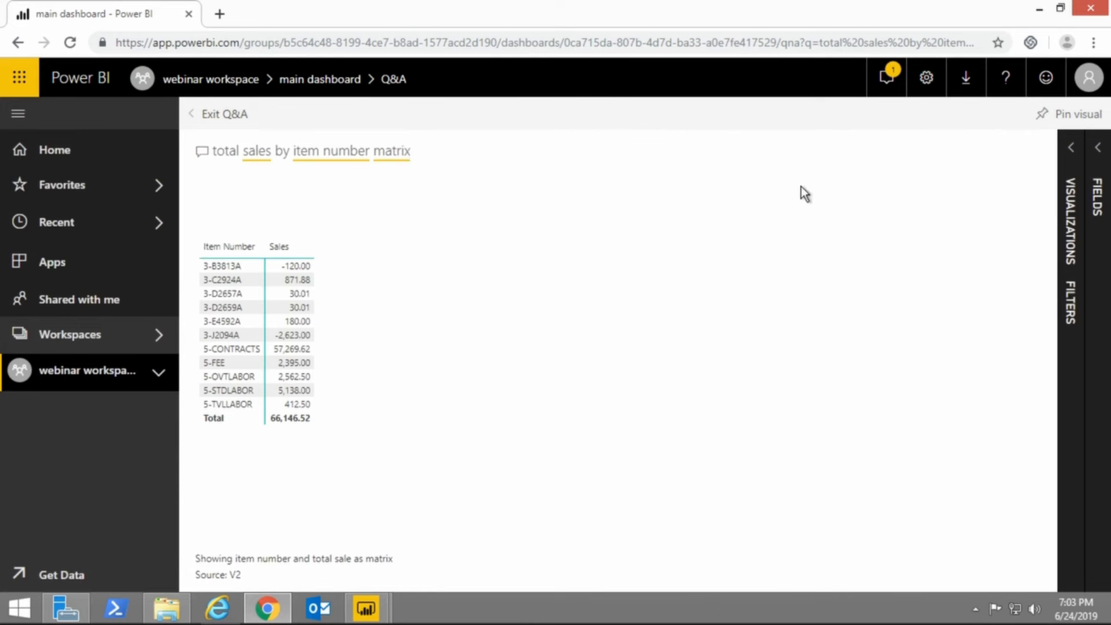
Pin the sales by item number matrix to the existing main dashboard and dismiss the notification.
click(1070, 118)
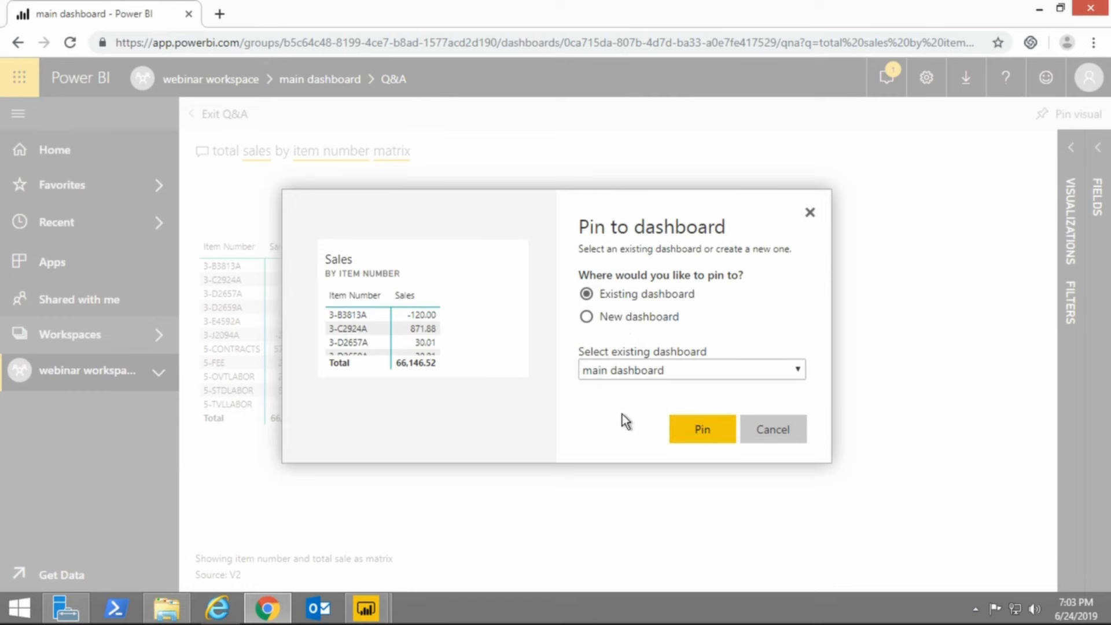
click(707, 427)
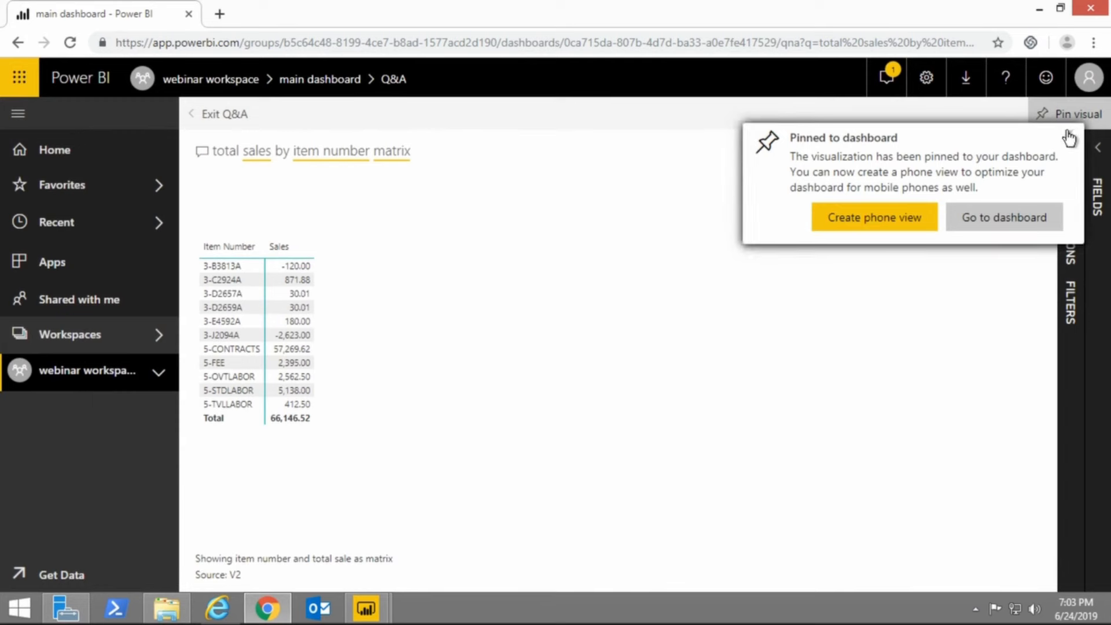
click(1069, 138)
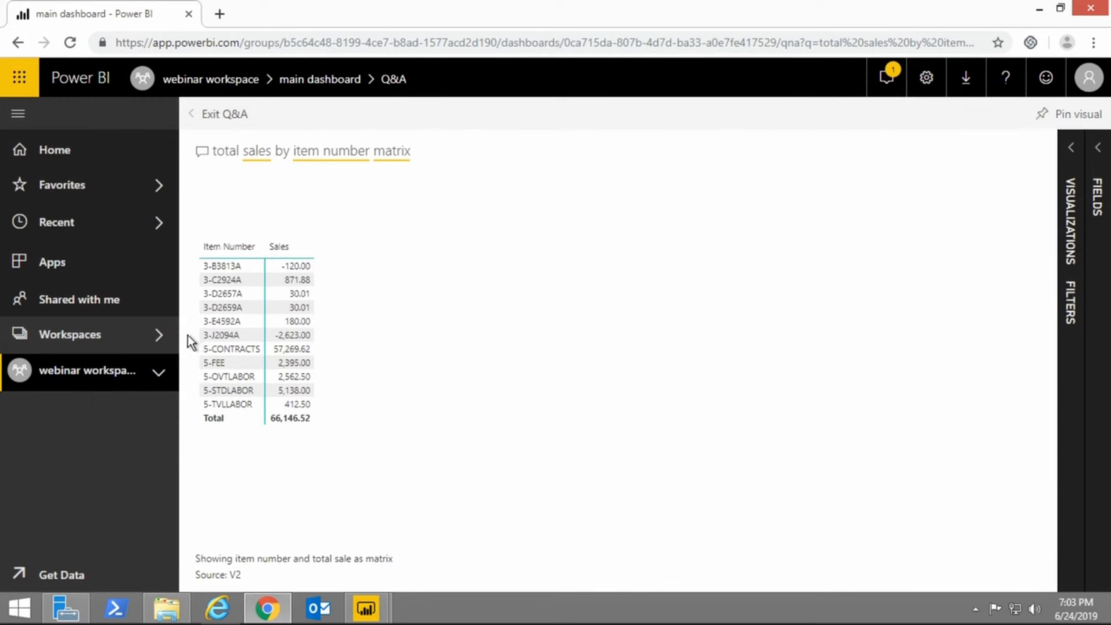
Reopen the main dashboard from the webinar workspace and look over the newly pinned sales matrix tiles.
click(124, 380)
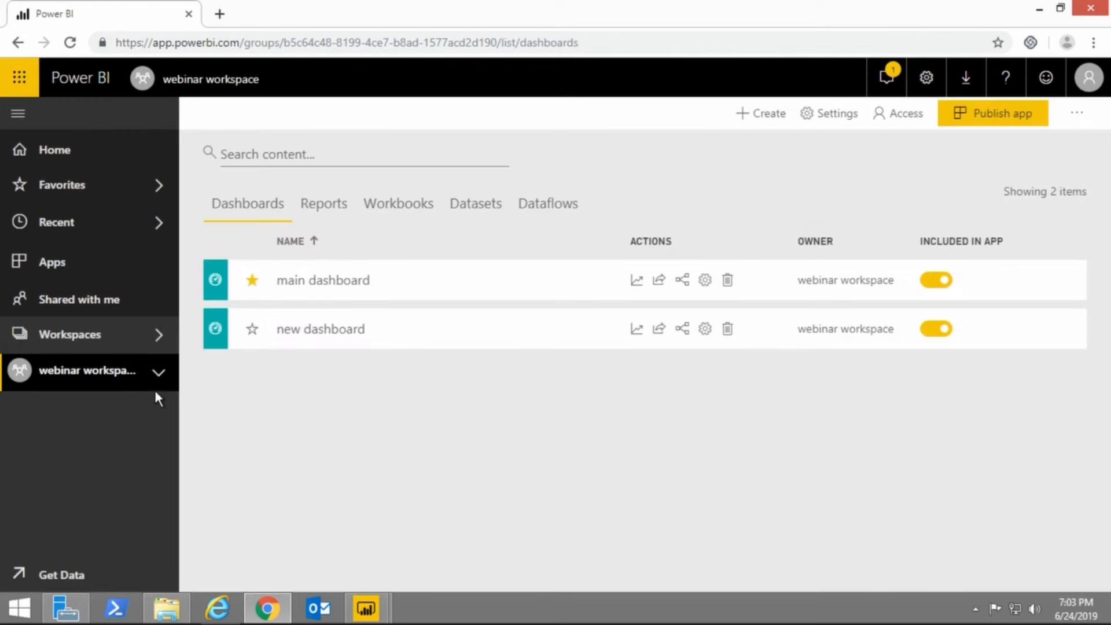
click(314, 283)
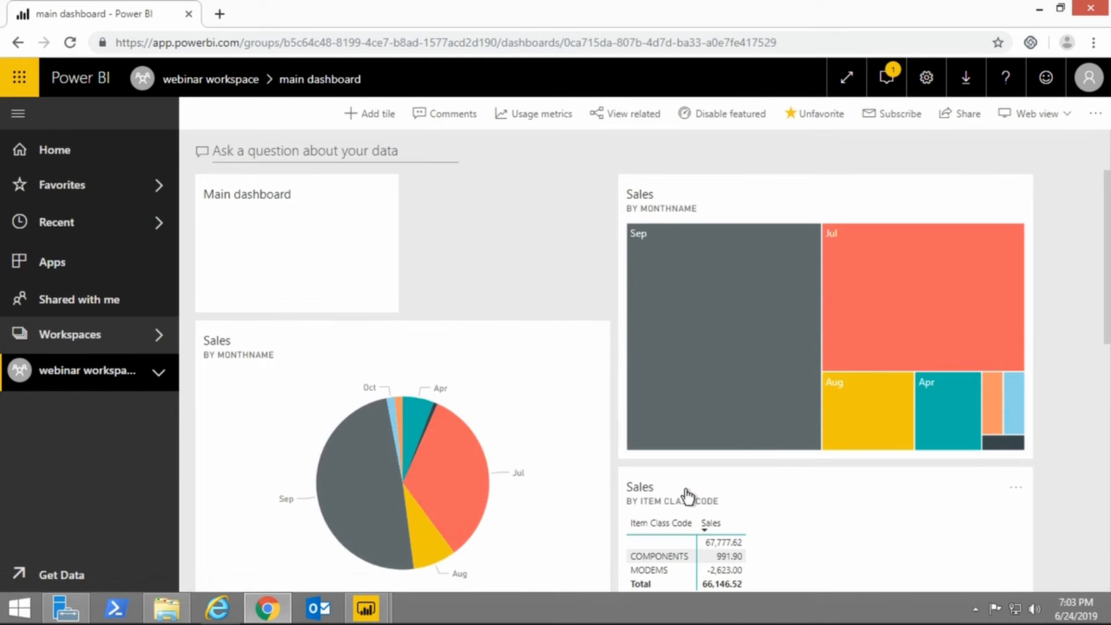
scroll(688, 496, down, 3)
scroll(687, 497, down, 6)
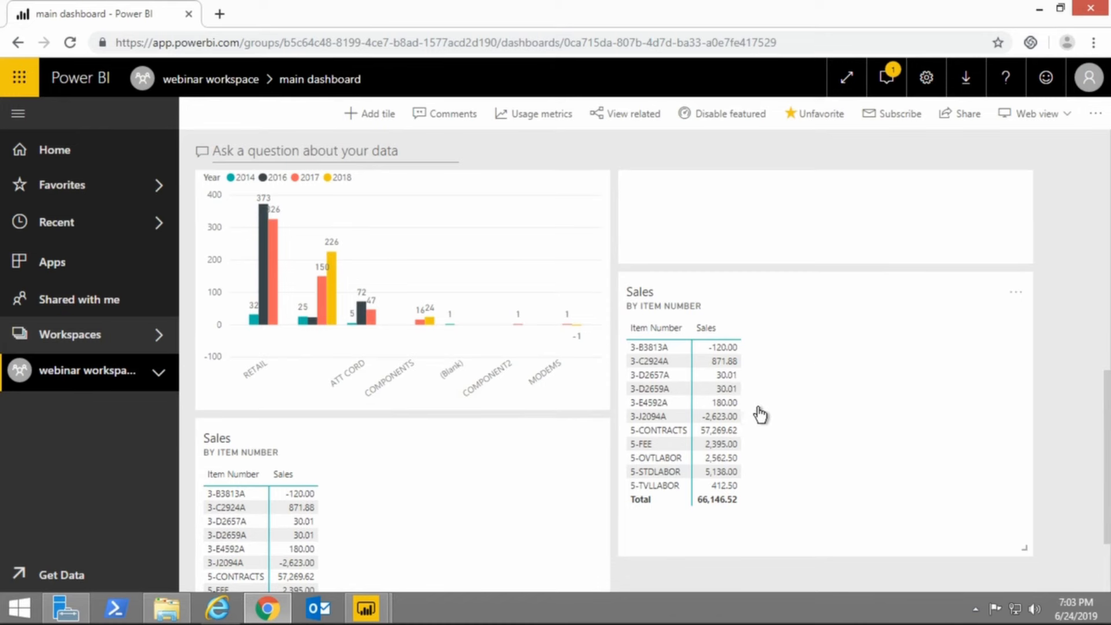
scroll(761, 478, up, 3)
scroll(752, 497, up, 3)
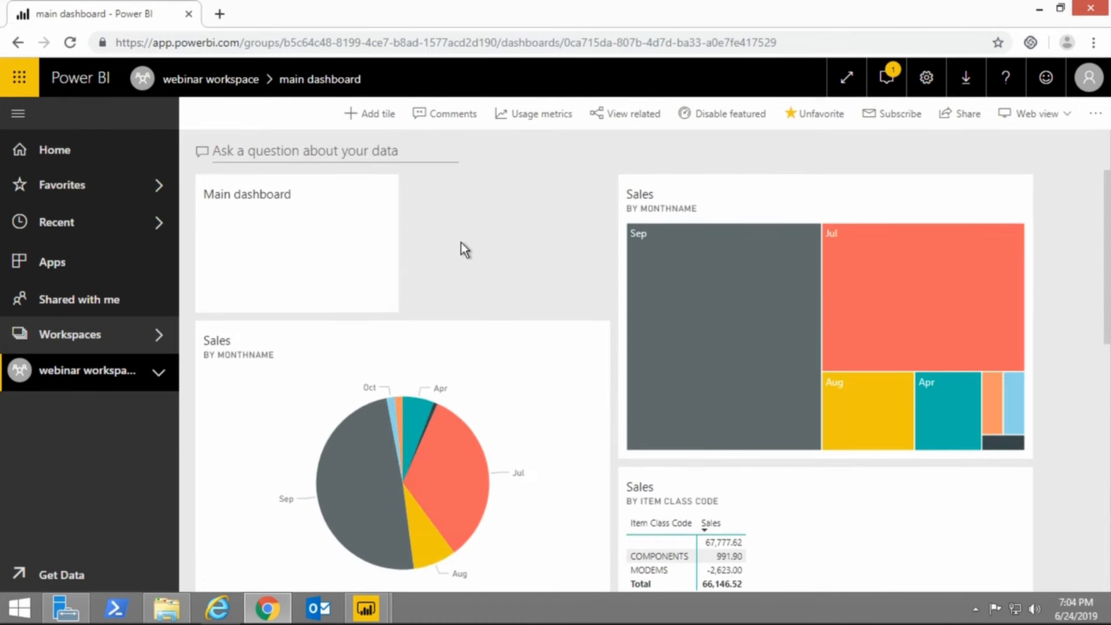
Review the main dashboard's sources for adding a tile and its related content, and close both without changes.
click(386, 118)
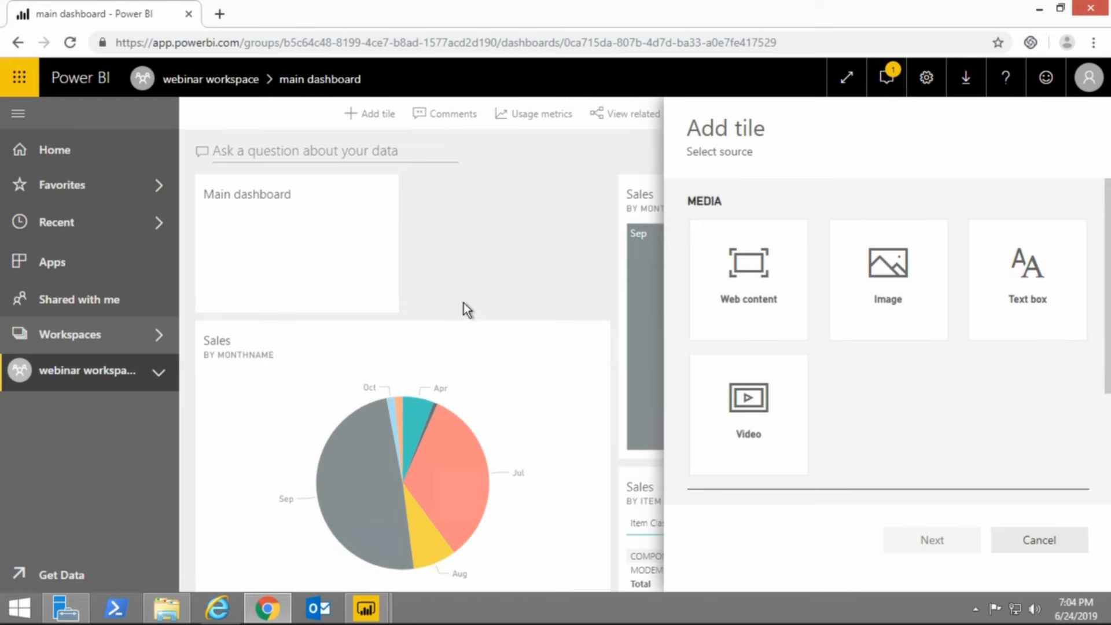
click(469, 264)
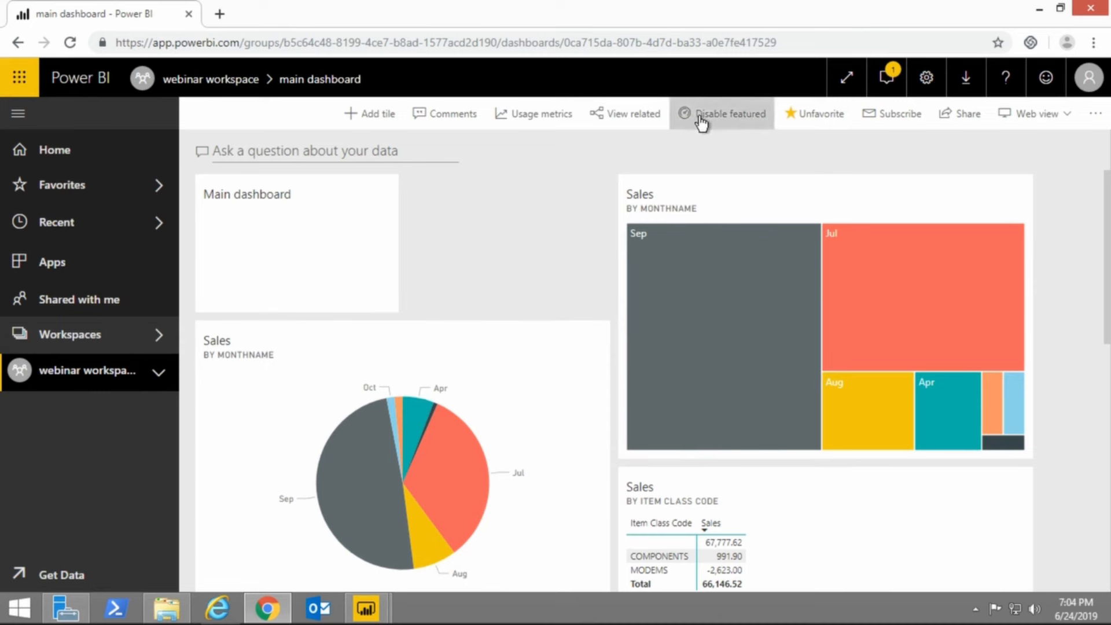
click(642, 126)
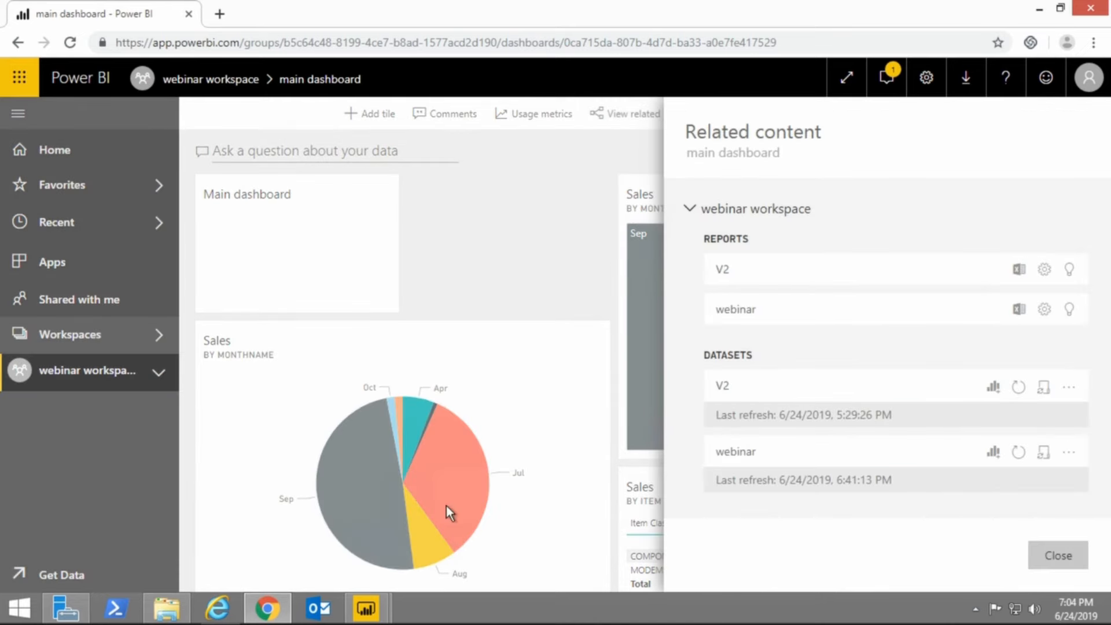
click(491, 272)
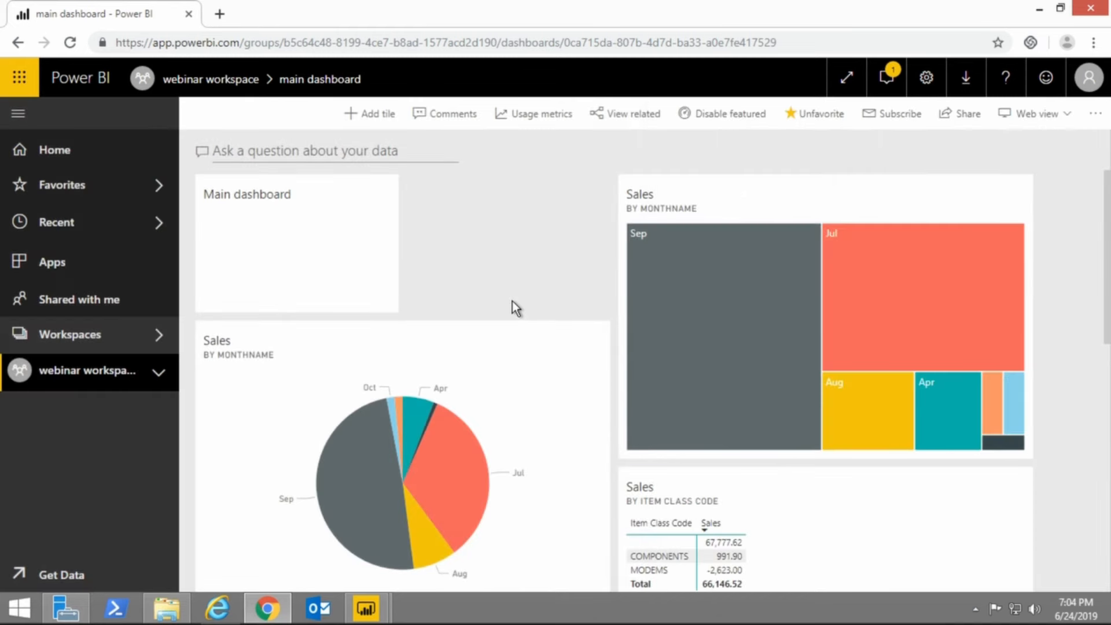
Preview the main dashboard's printout with its destination and layout settings, and close the preview without printing.
click(1091, 118)
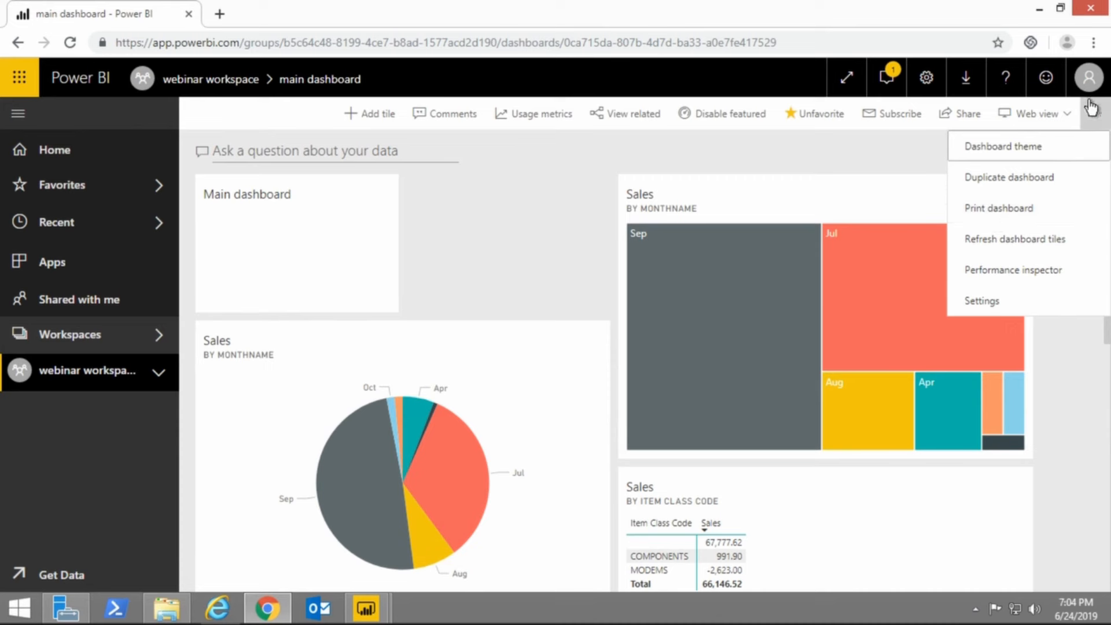
click(1009, 209)
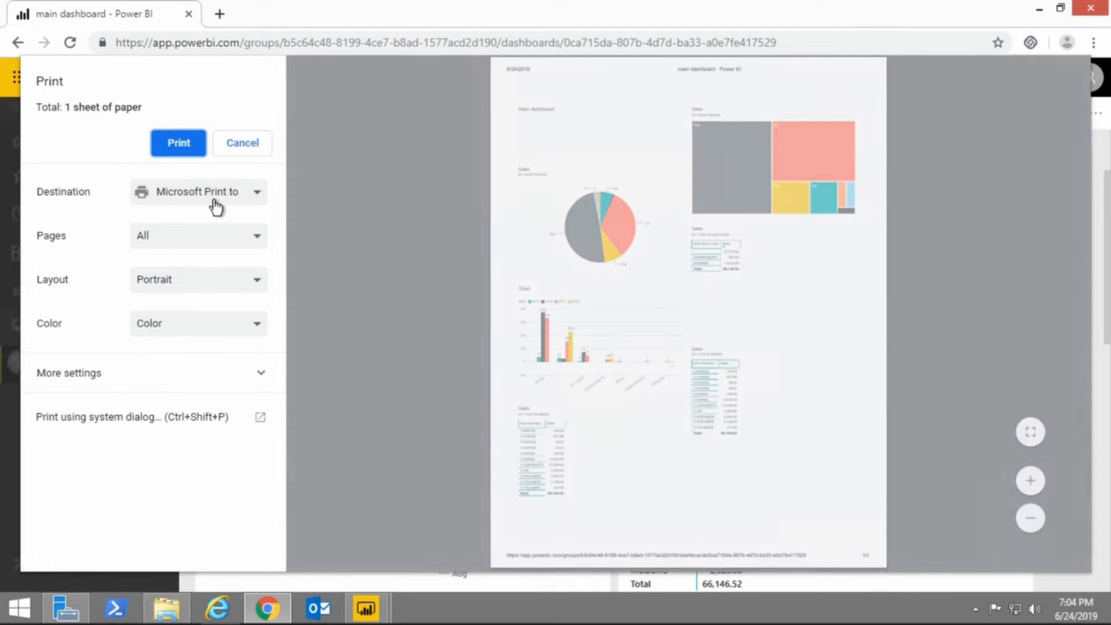
click(214, 197)
click(216, 210)
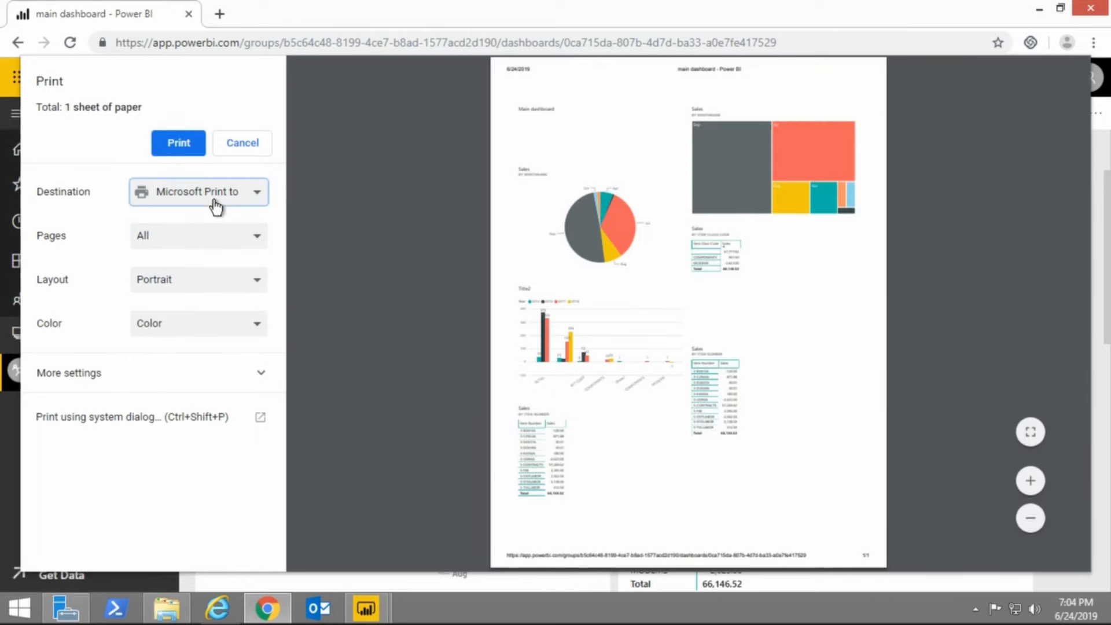
click(439, 298)
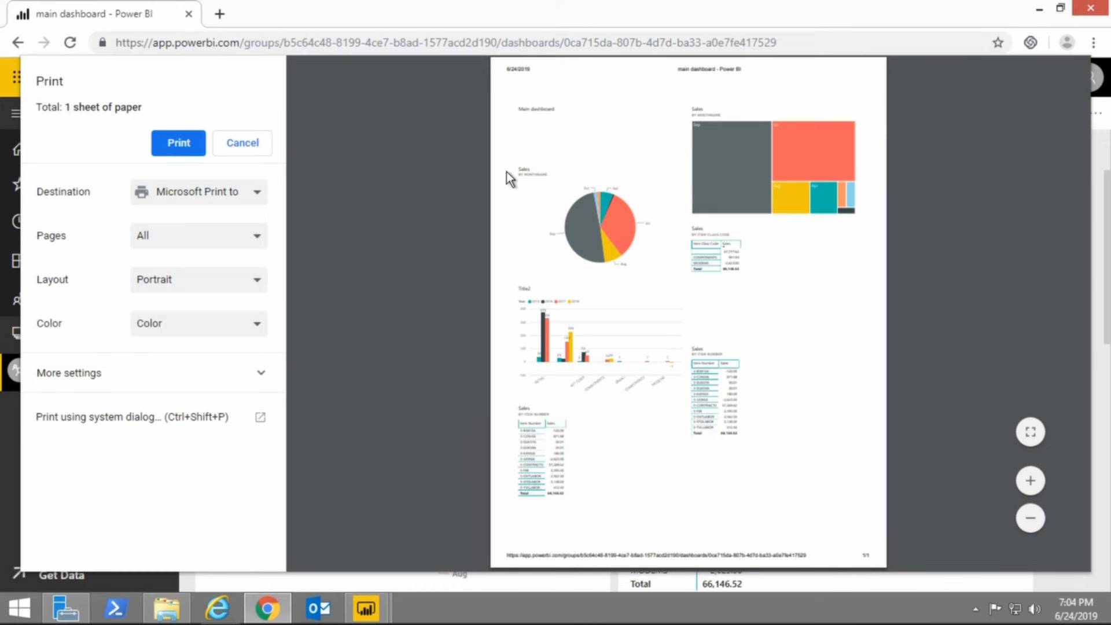
key(Escape)
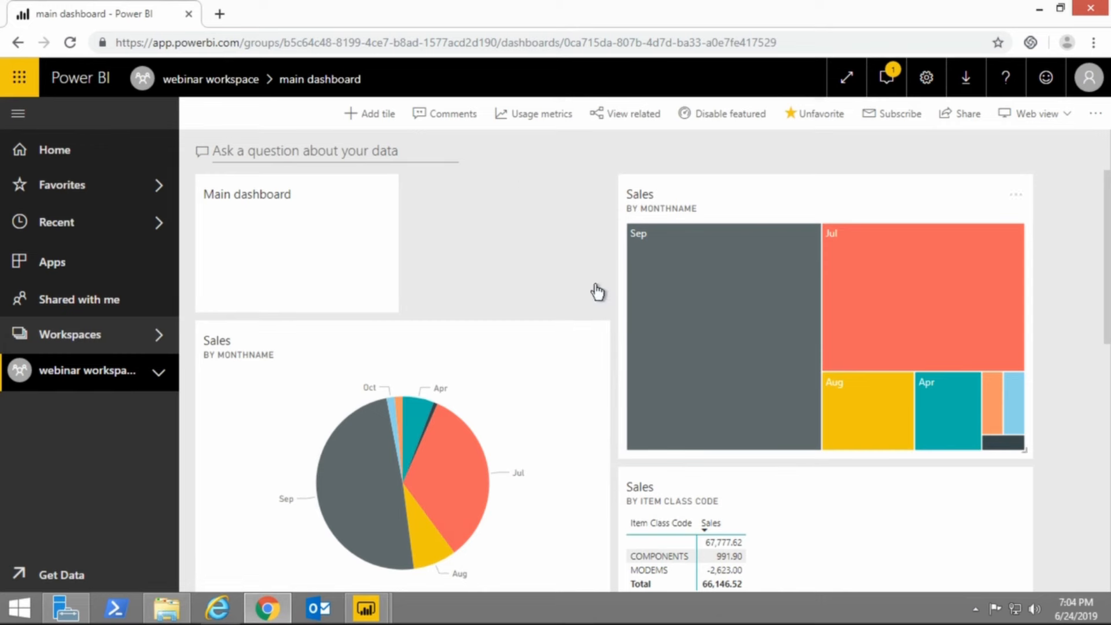
Look over the main dashboard's remaining tiles, then open the new dashboard and view the report behind its sales by customer class tile.
scroll(543, 298, down, 4)
scroll(545, 301, down, 3)
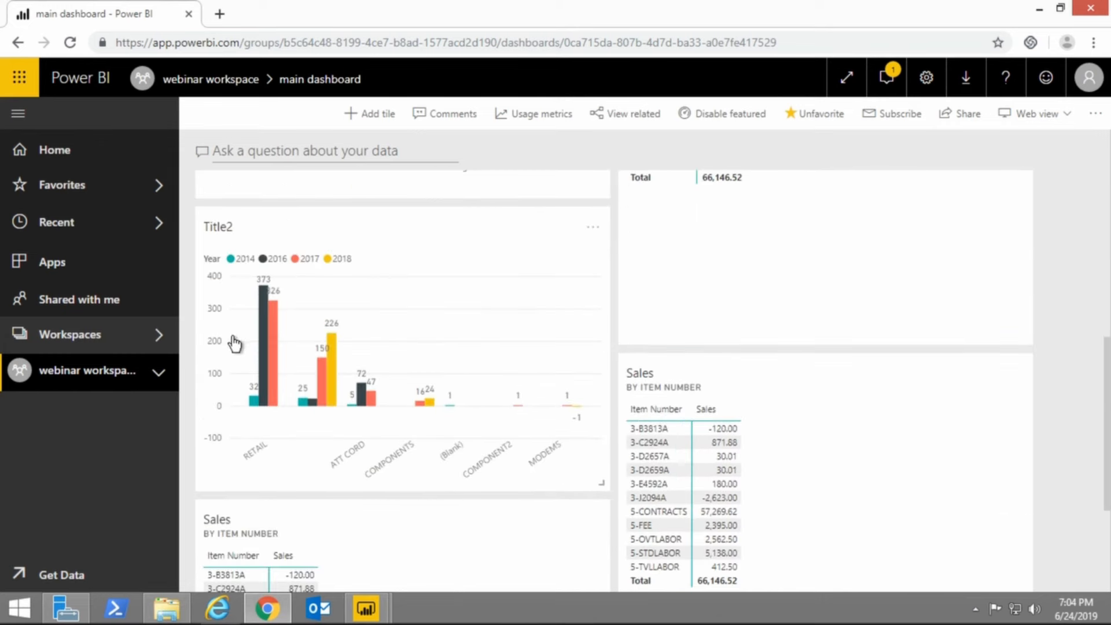
click(155, 374)
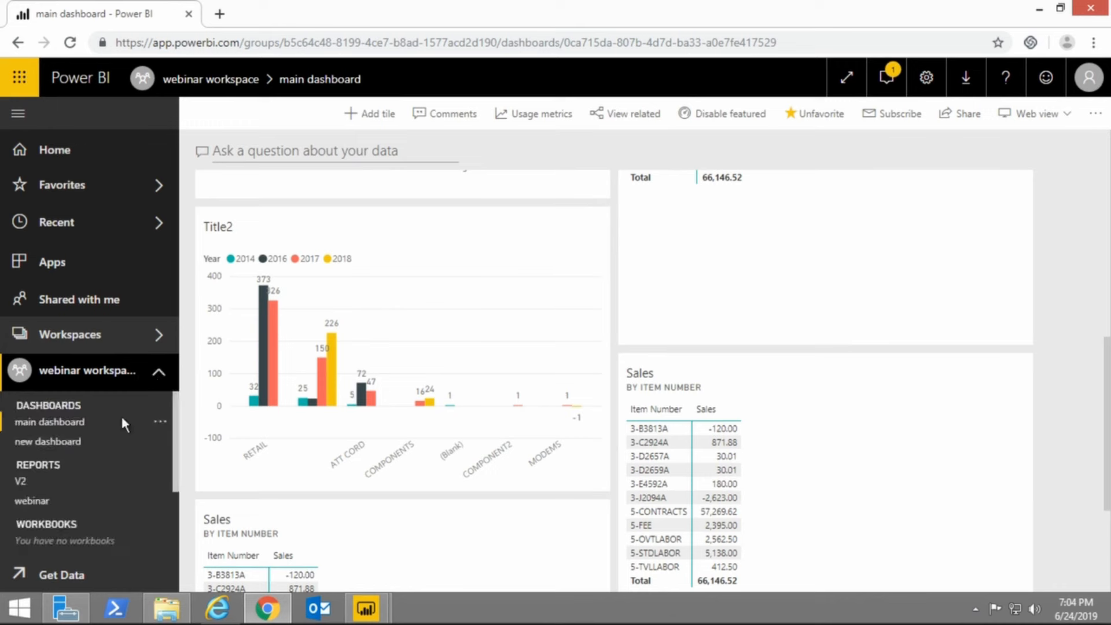
click(79, 445)
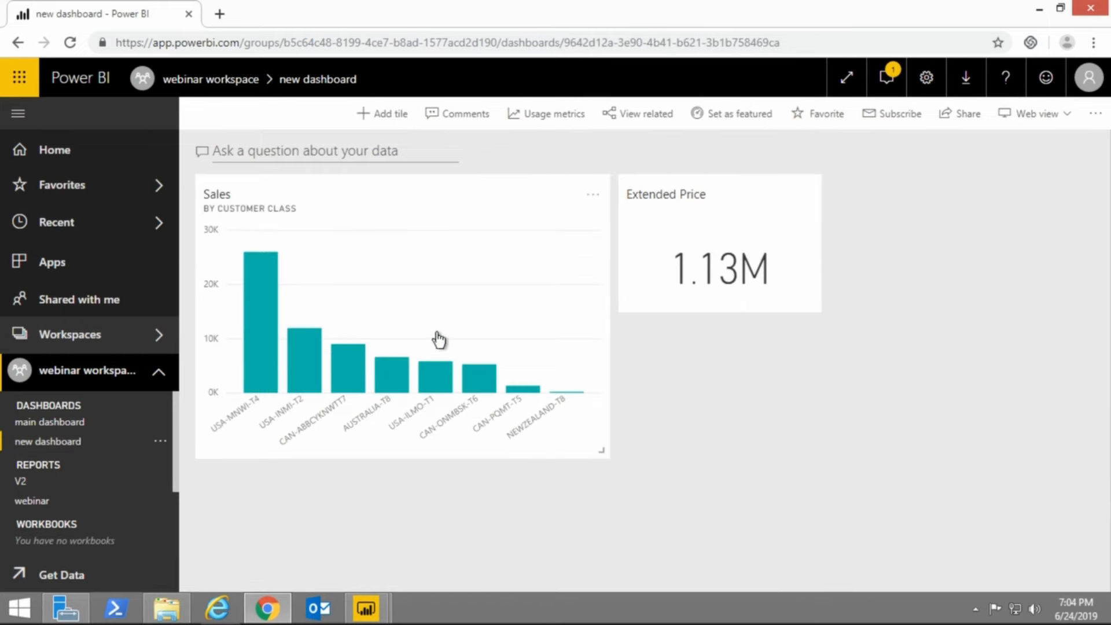
click(453, 228)
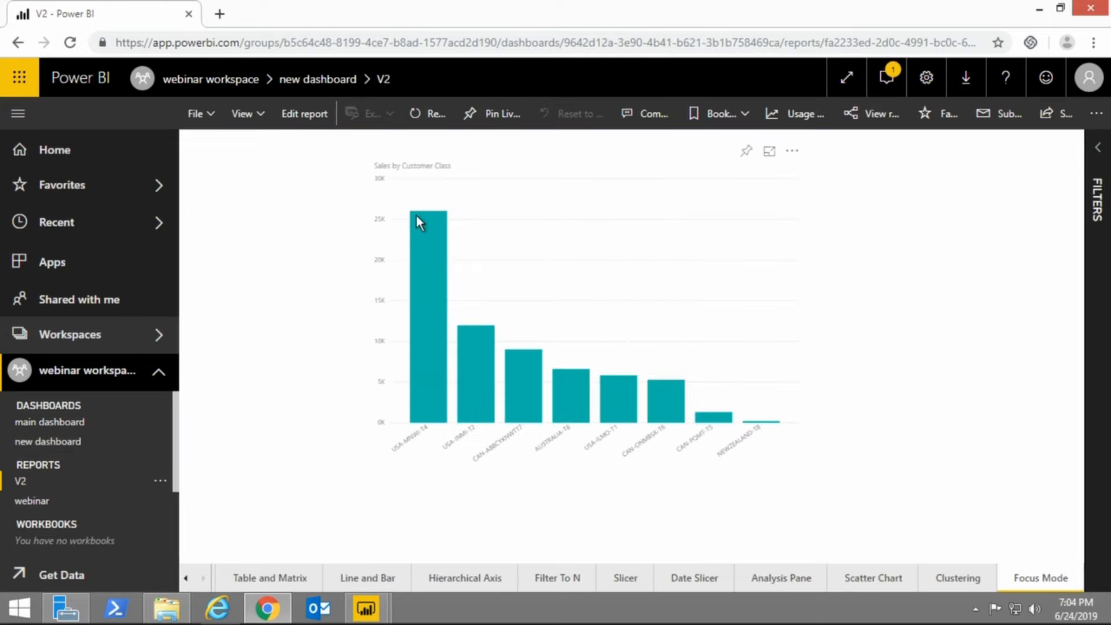
Return to the new dashboard and delete its sales by customer class tile.
click(61, 445)
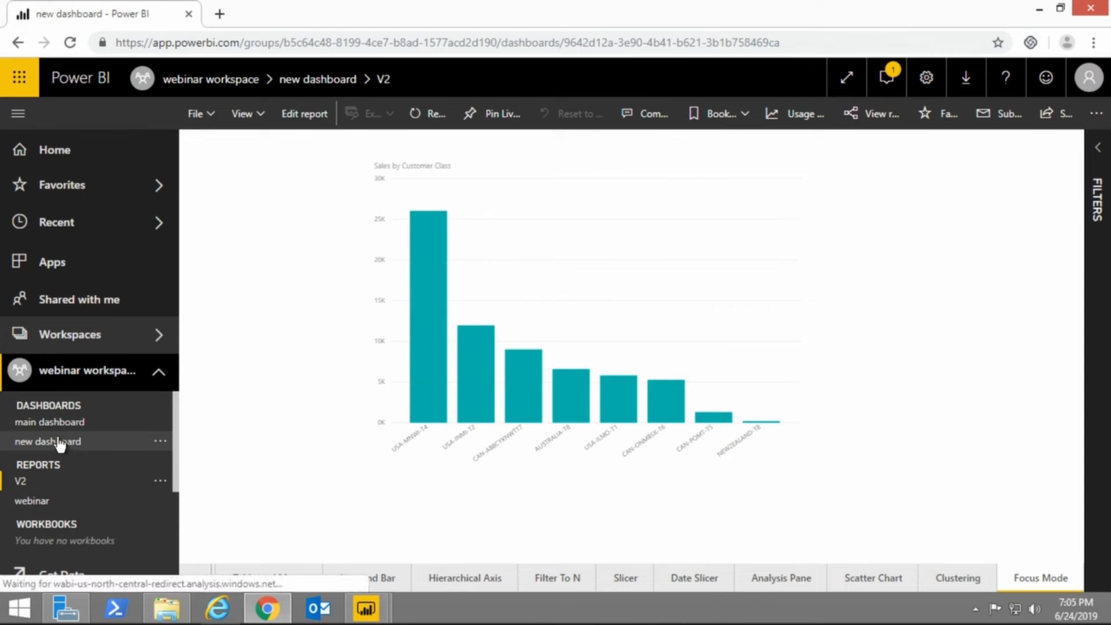
click(593, 198)
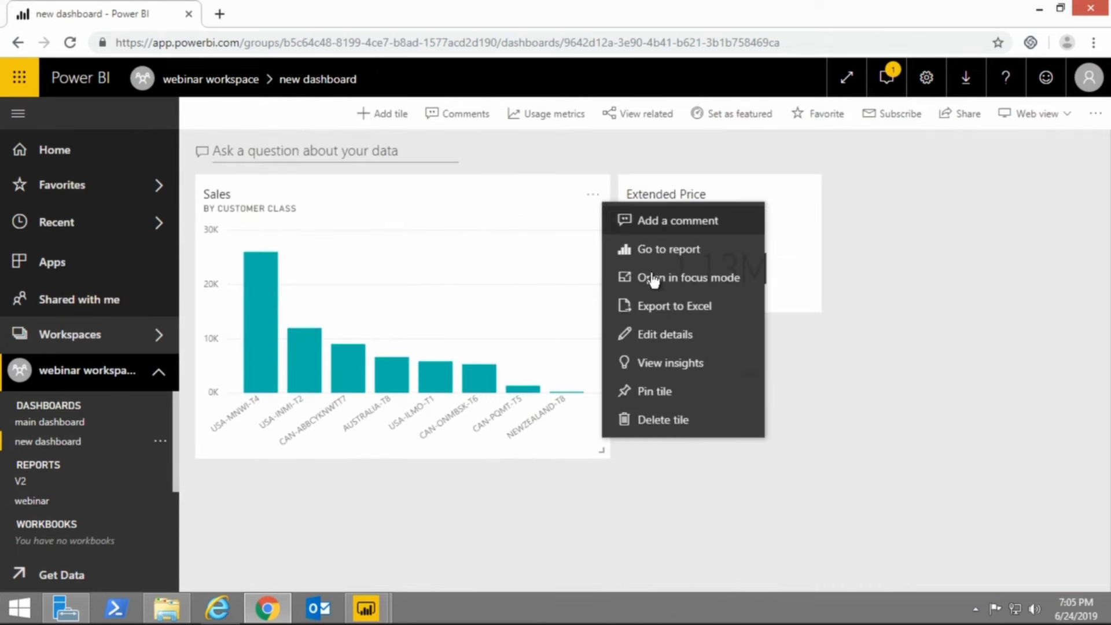
click(661, 424)
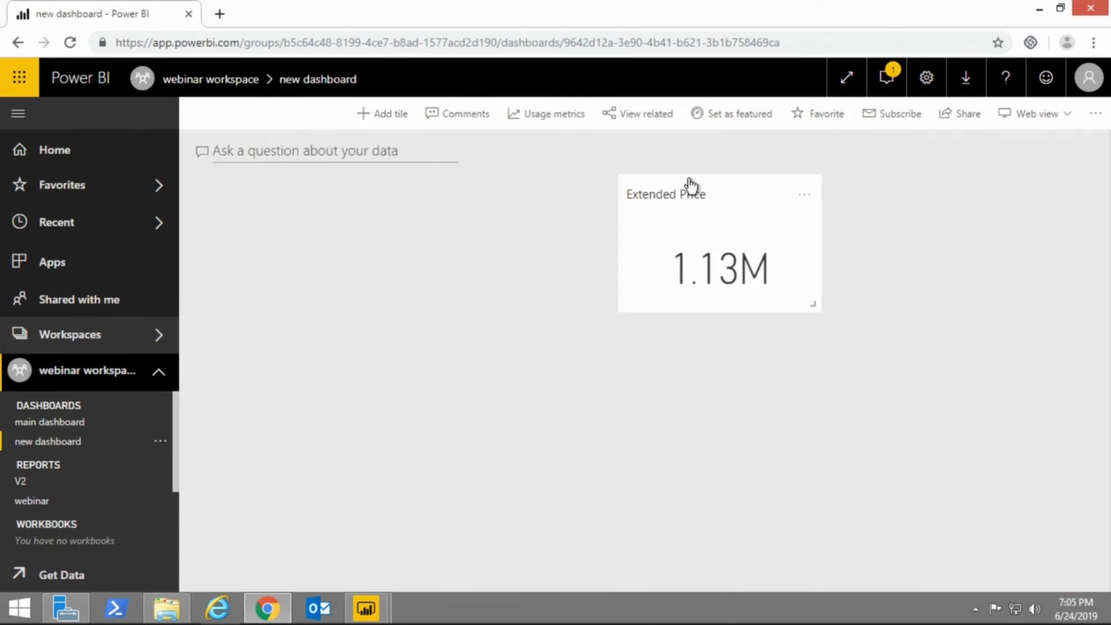
Review the condition, threshold, frequency and email options of a new alert rule for the Extended Price tile, and discard it without saving.
click(804, 196)
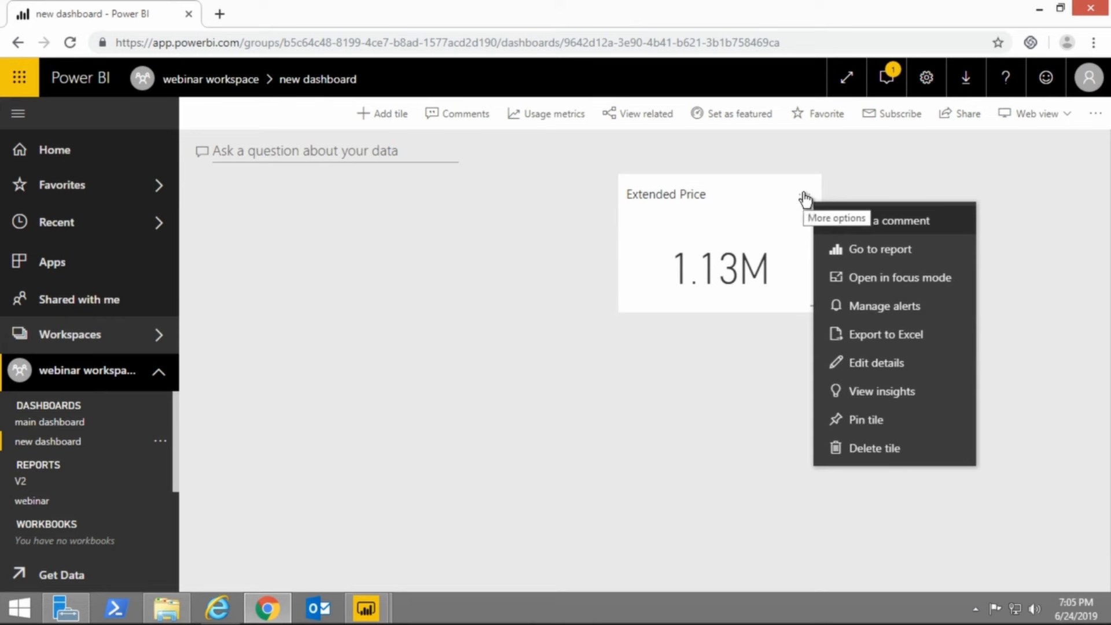
click(883, 313)
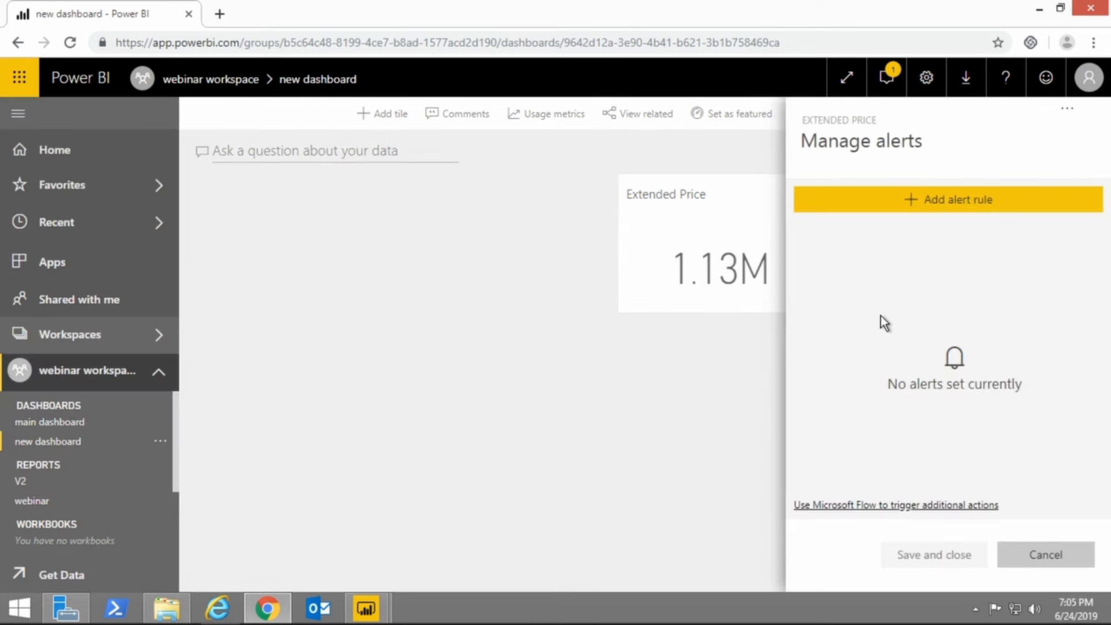
click(907, 213)
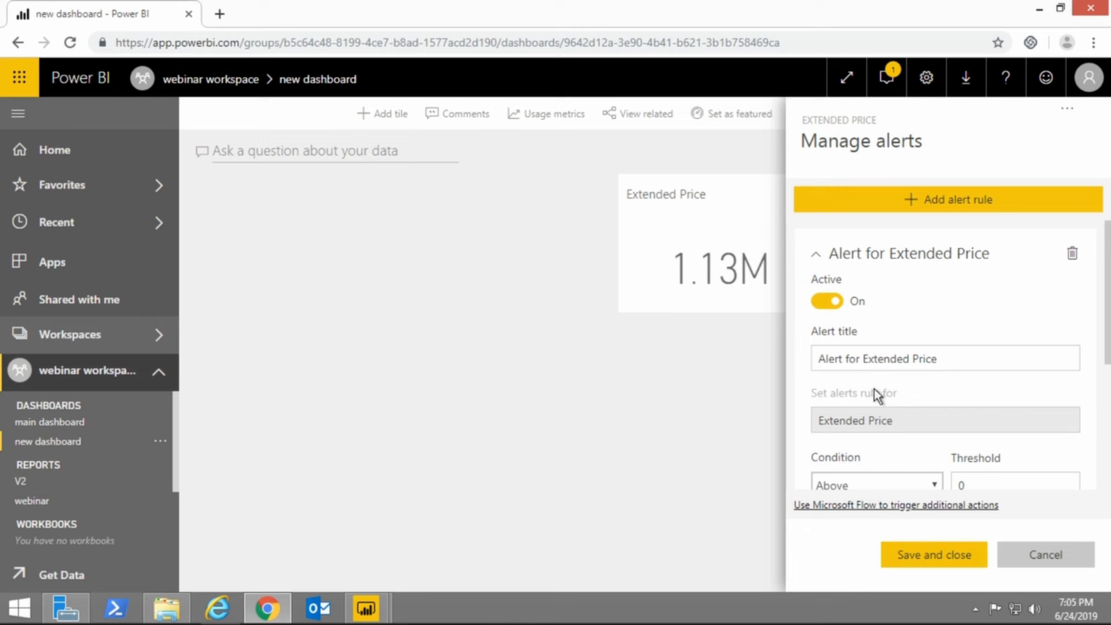
scroll(873, 389, down, 2)
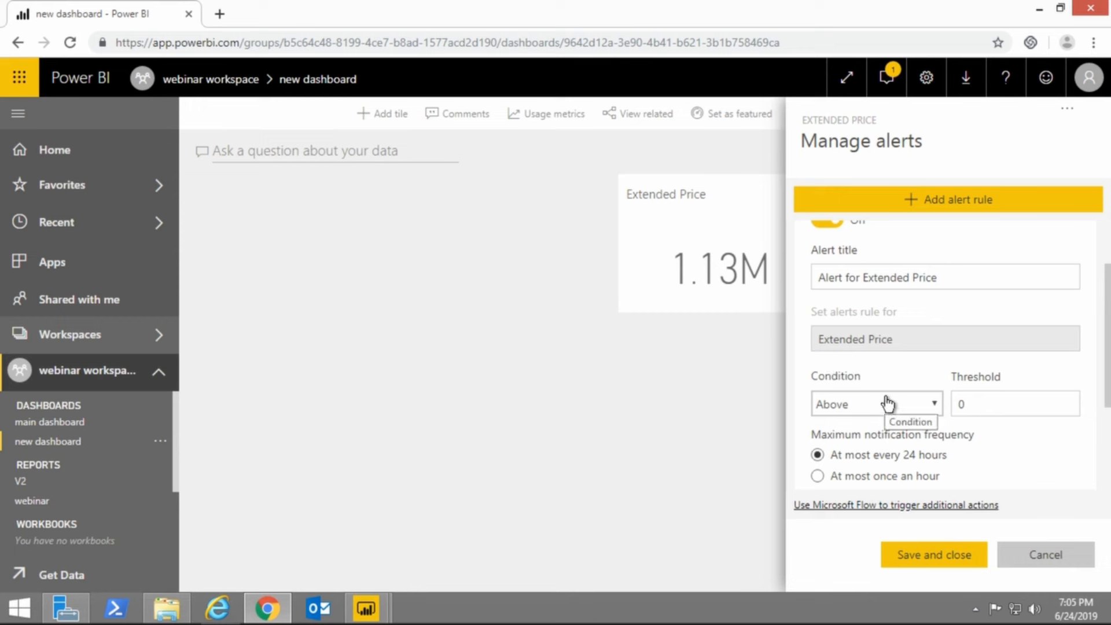
scroll(888, 404, down, 2)
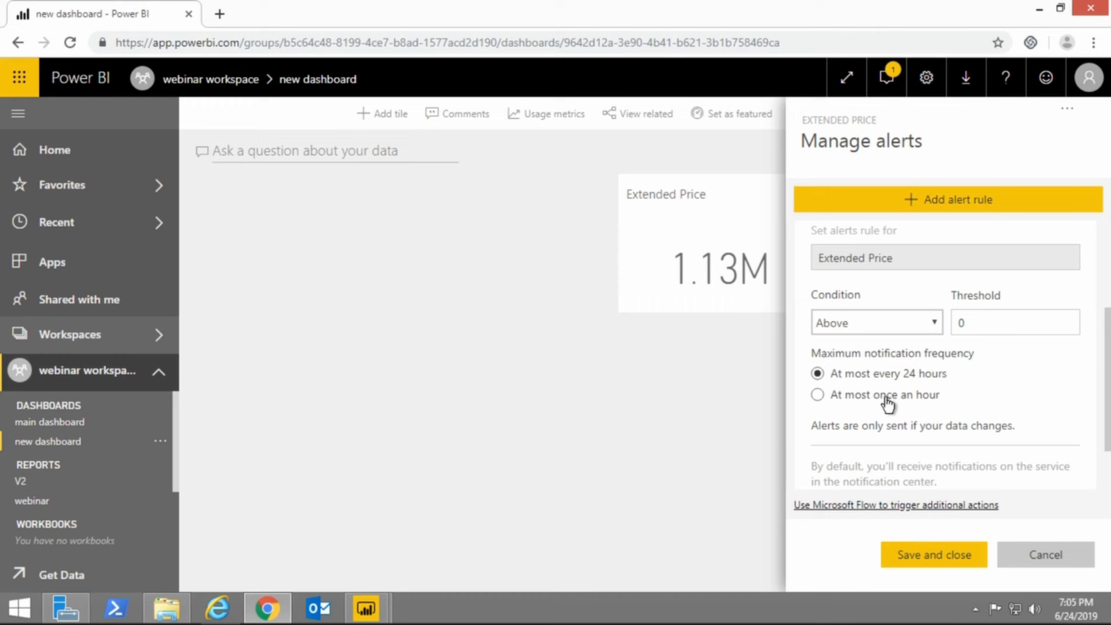
scroll(888, 405, down, 2)
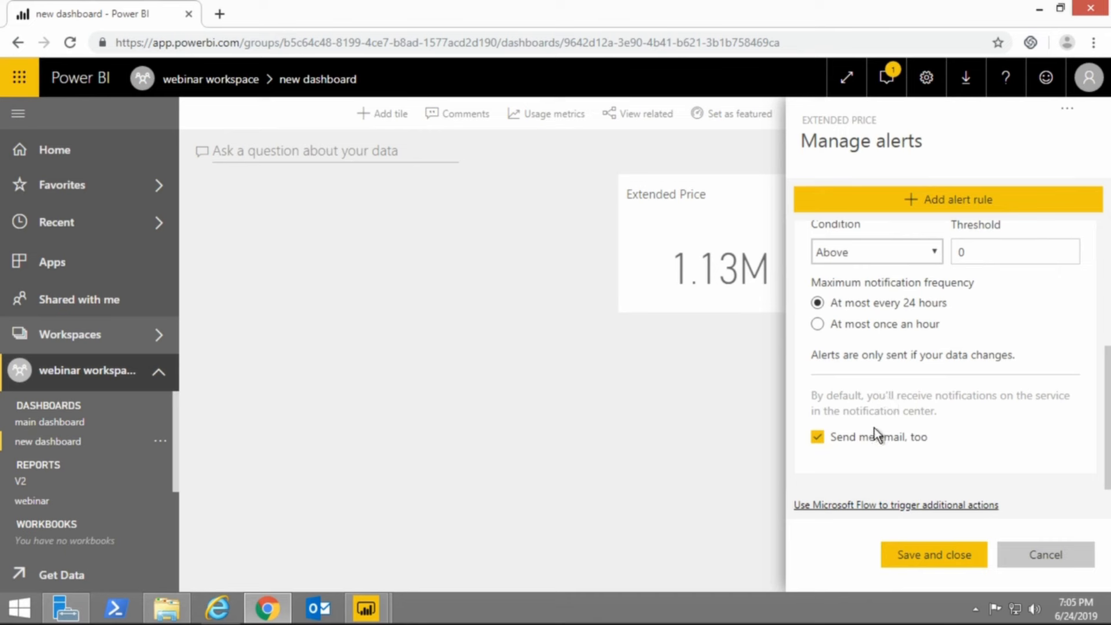
click(1043, 556)
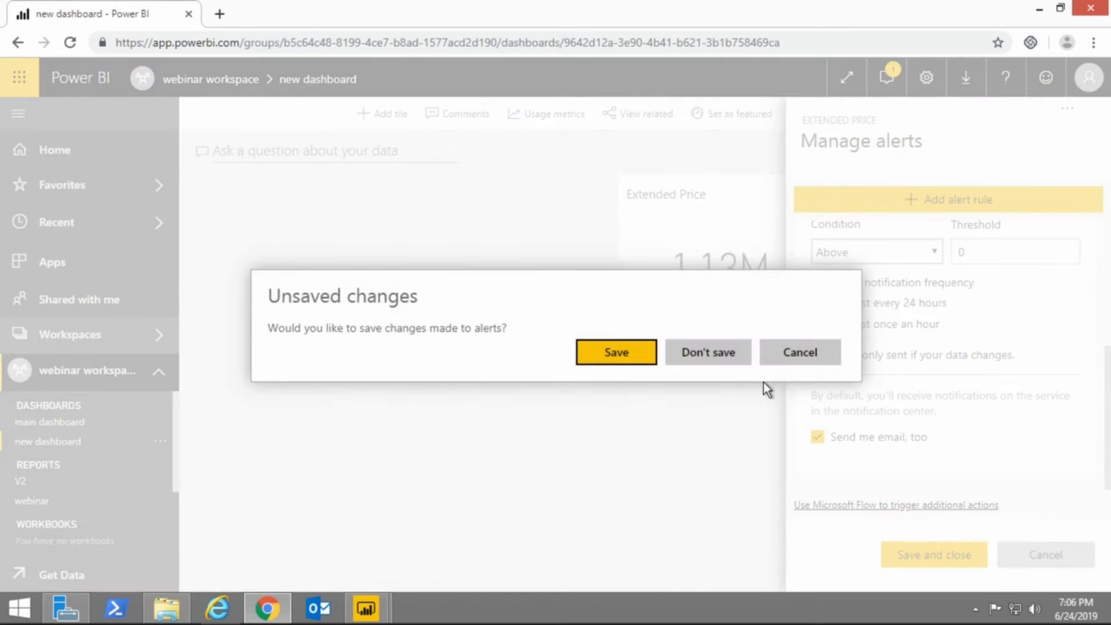
click(719, 359)
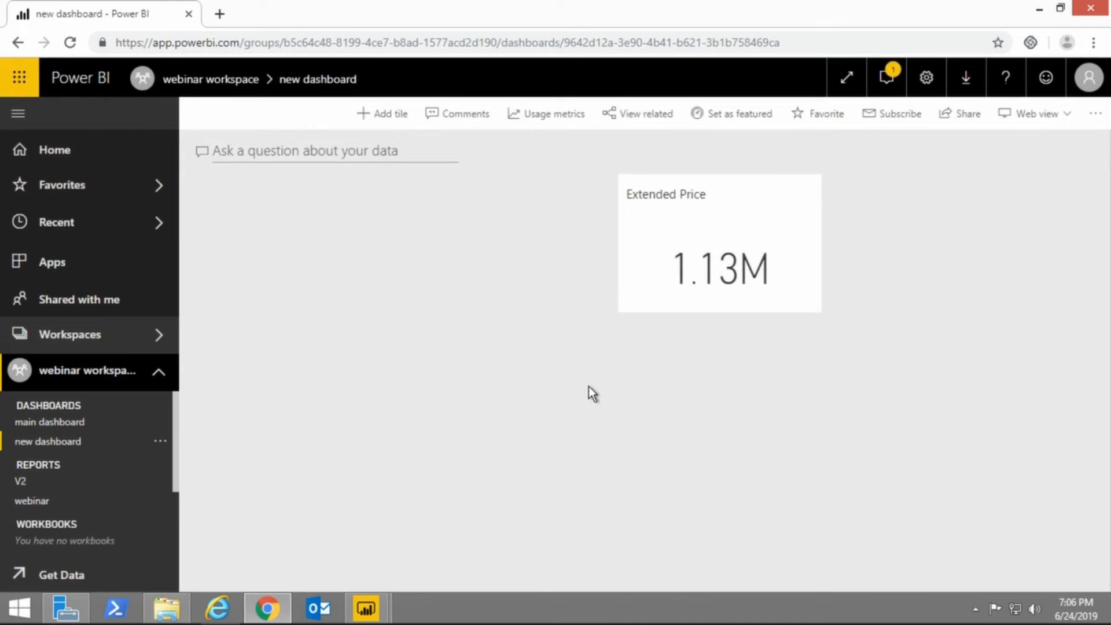